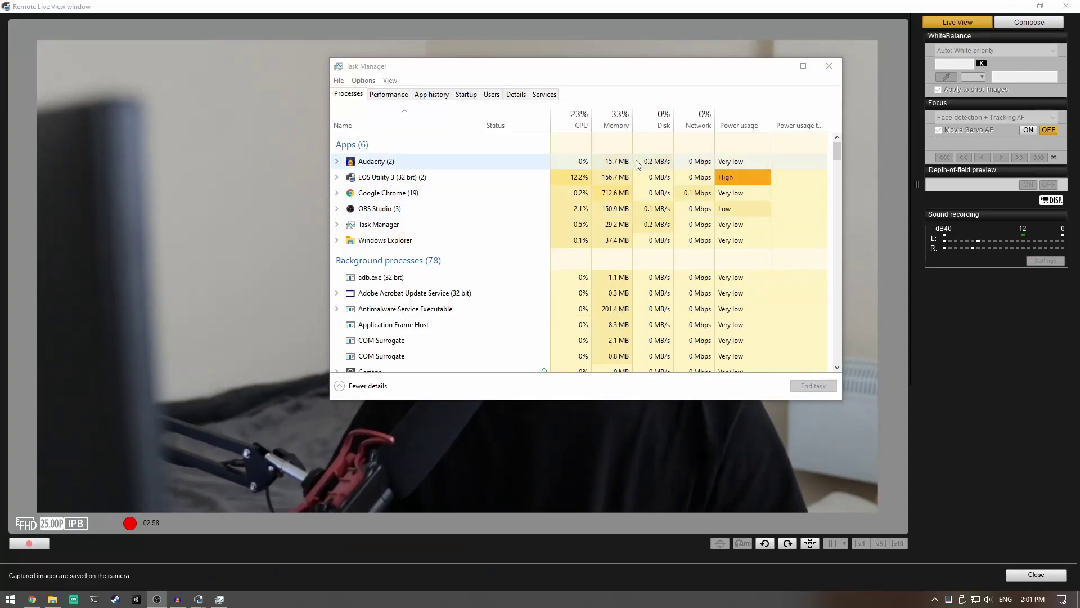
Select the EOS Utility 3 process, then close Task Manager without ending it.
click(477, 187)
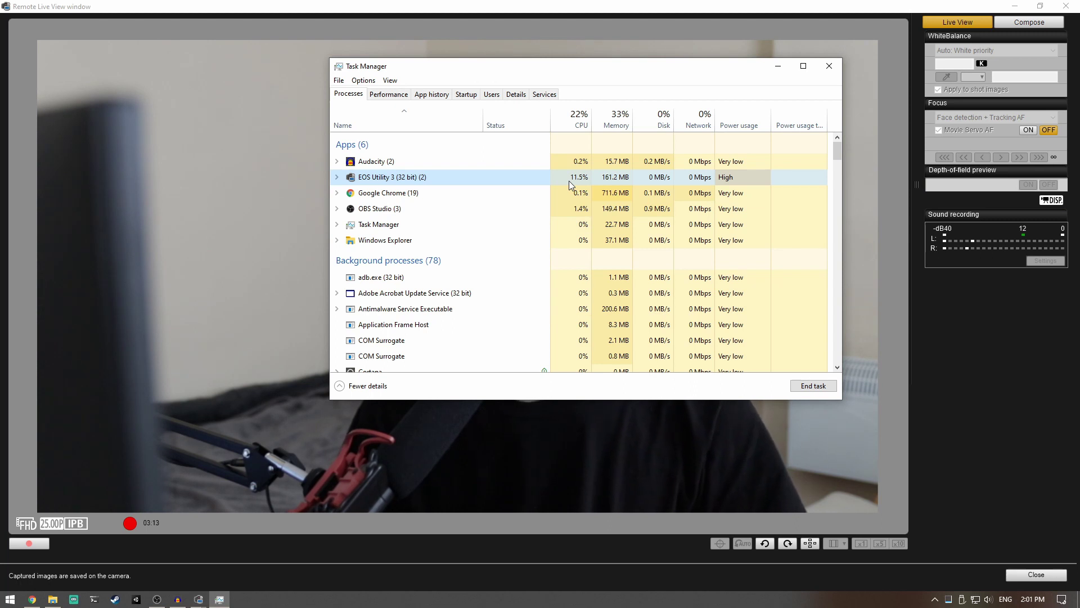
click(829, 68)
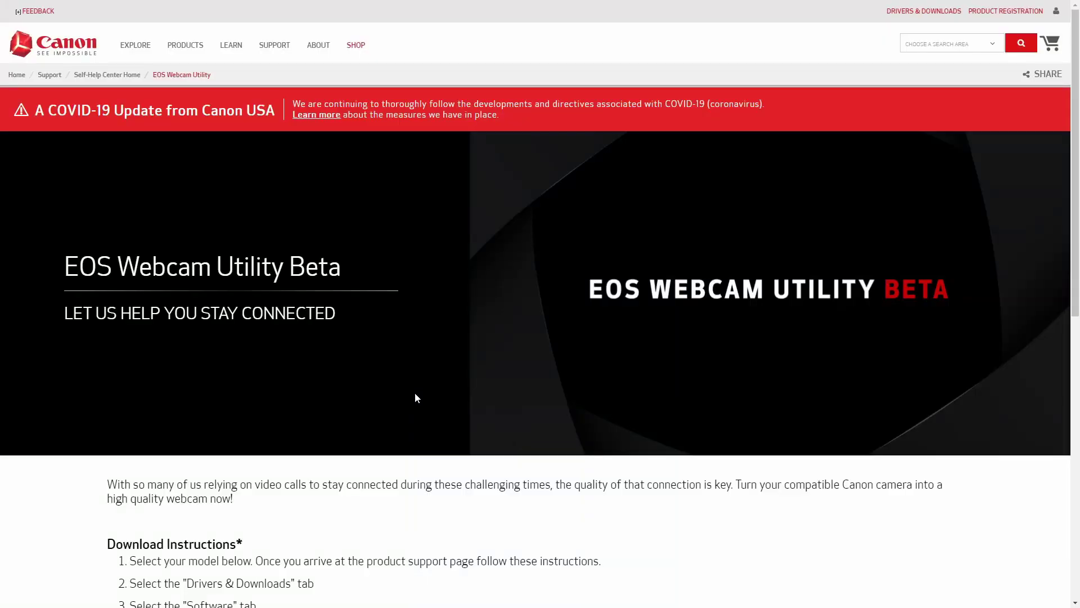
Download EOS Webcam Utility Beta 0.9.0 from the EOS Rebel T7i support page.
scroll(417, 393, down, 7)
scroll(413, 392, down, 2)
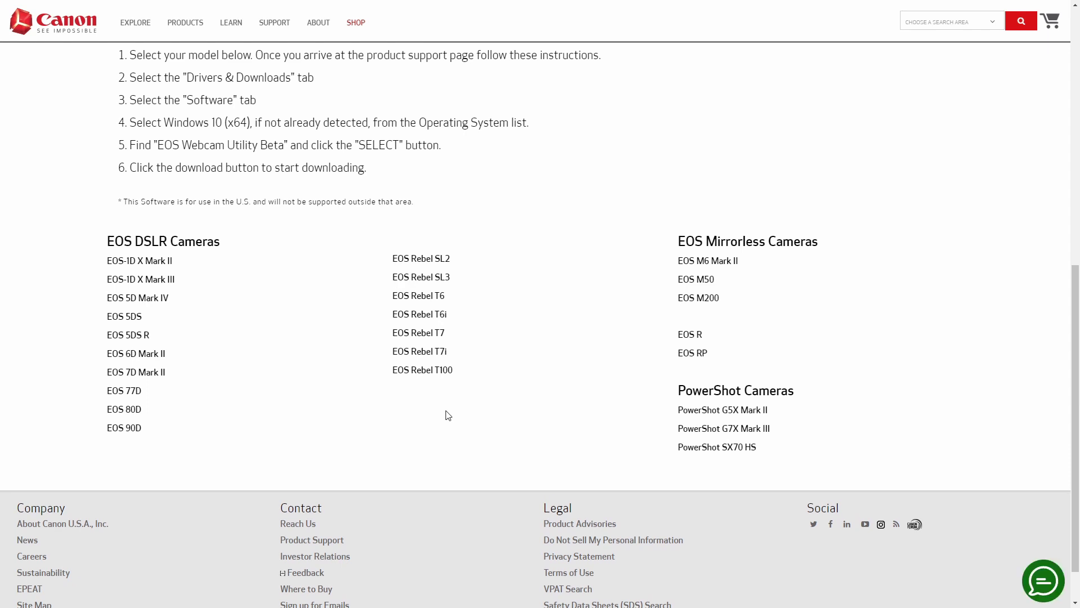
click(426, 352)
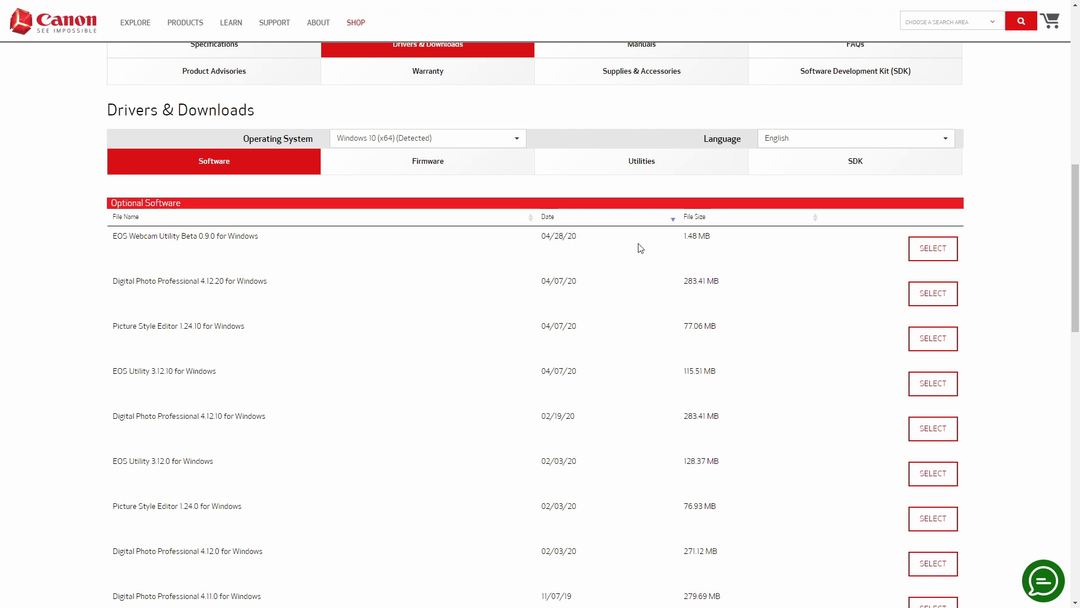
click(929, 256)
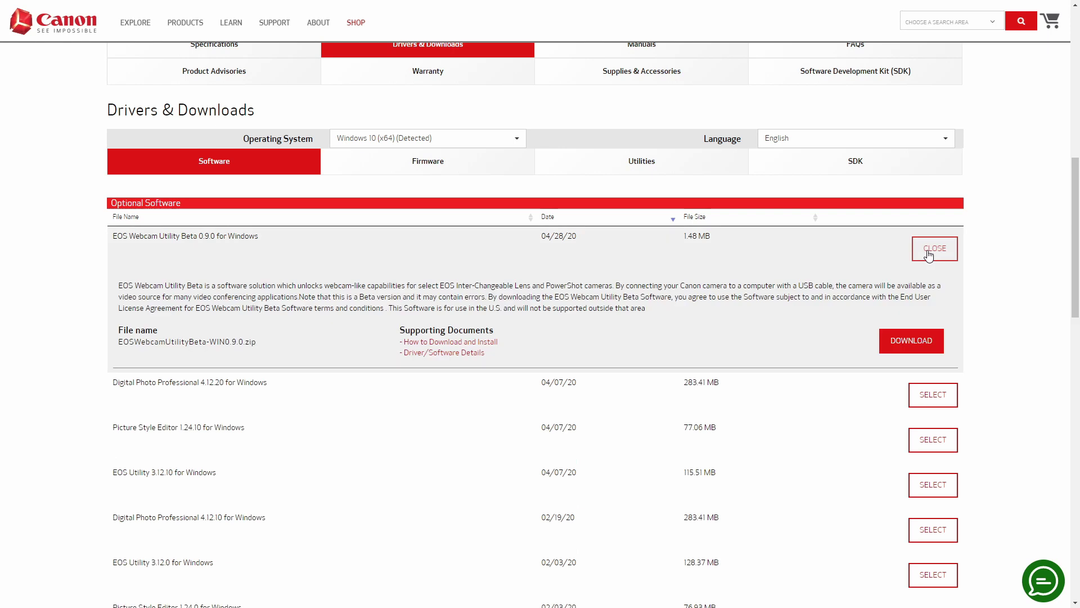
click(896, 339)
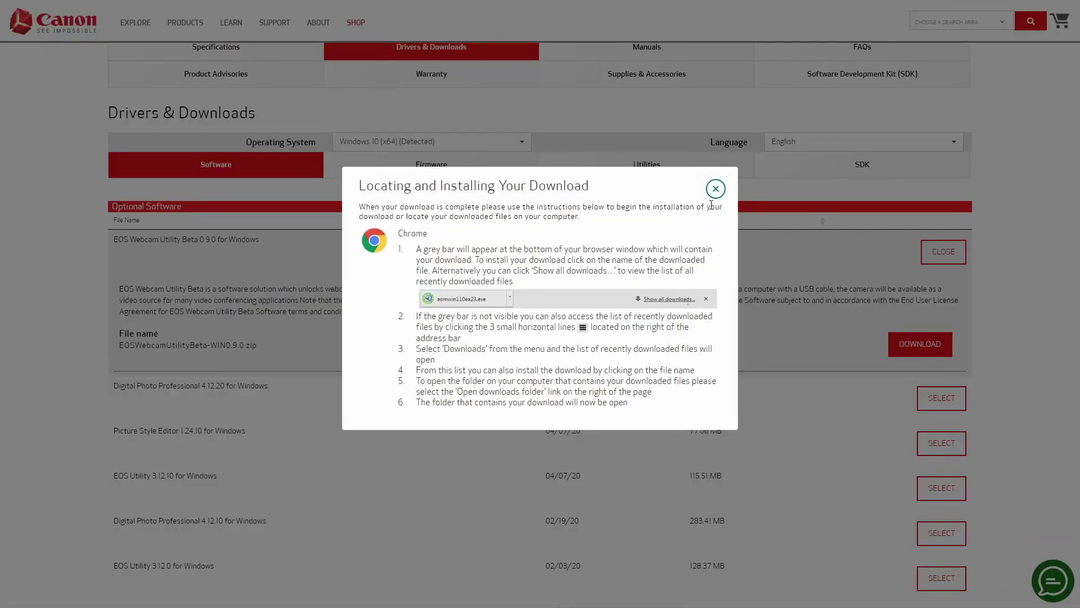
click(715, 192)
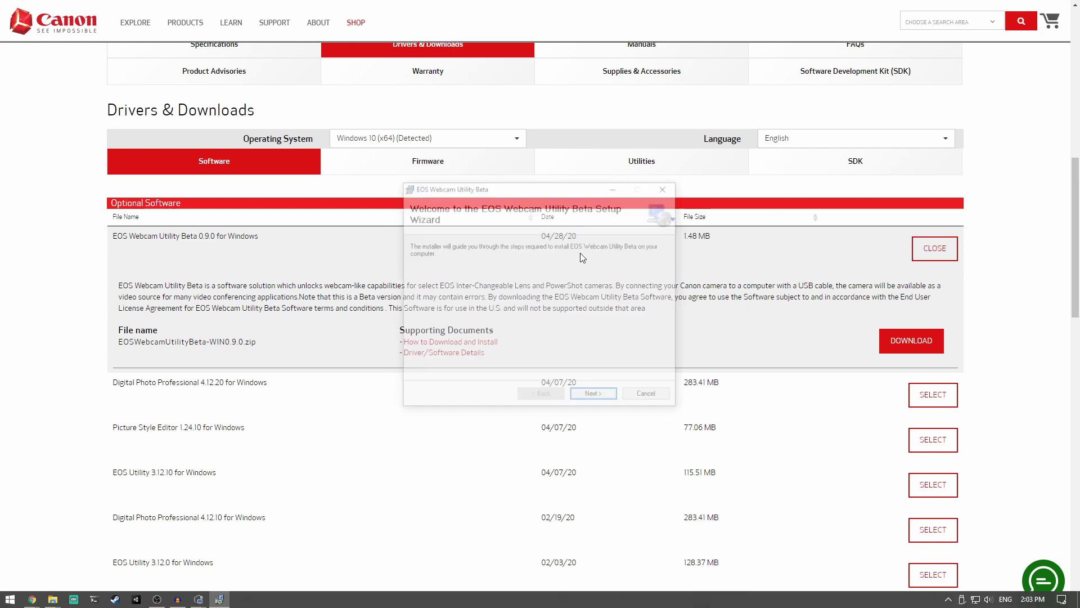
Run the EOS Webcam Utility Beta installer, accepting the licence, and close it when complete.
click(598, 397)
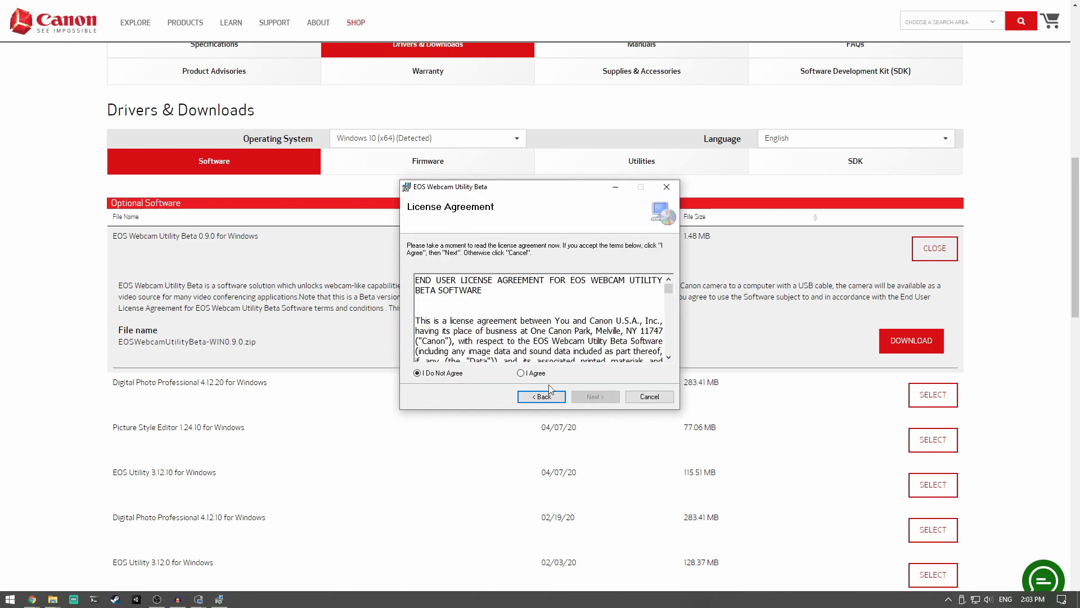
click(595, 398)
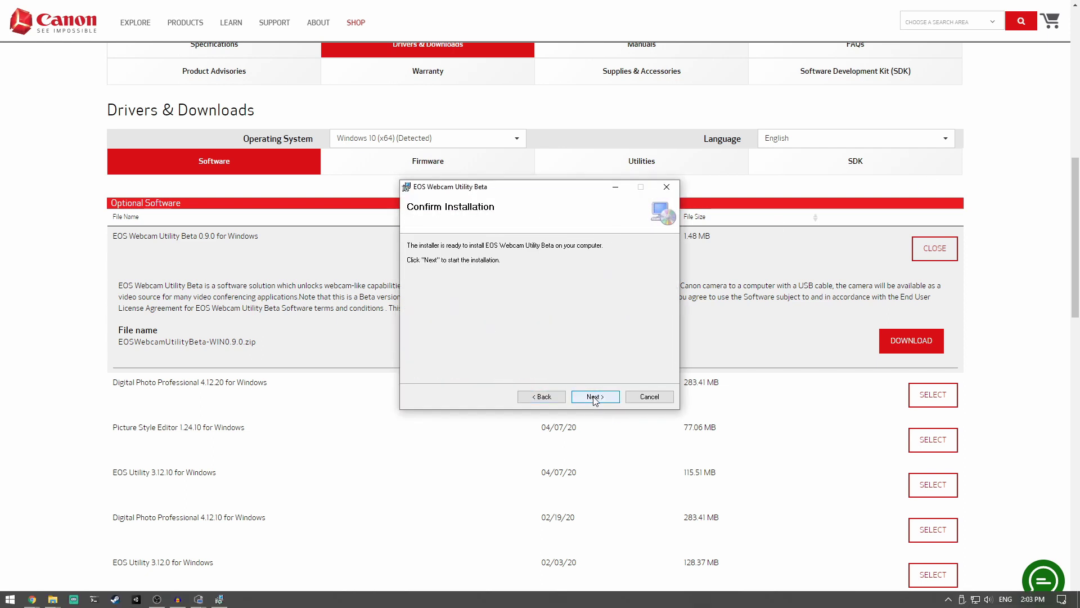
click(594, 397)
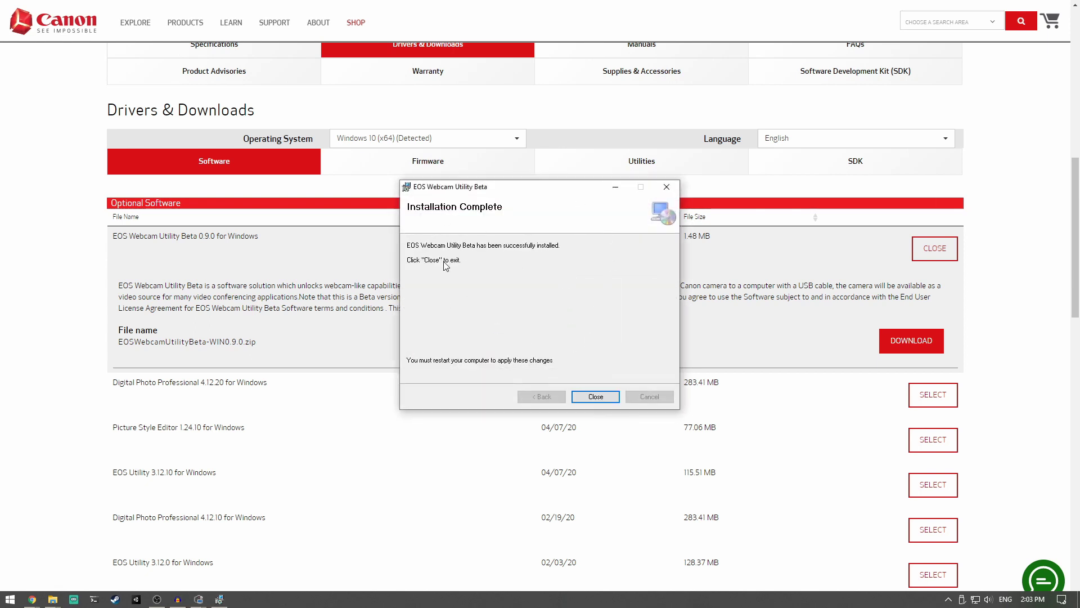
click(596, 397)
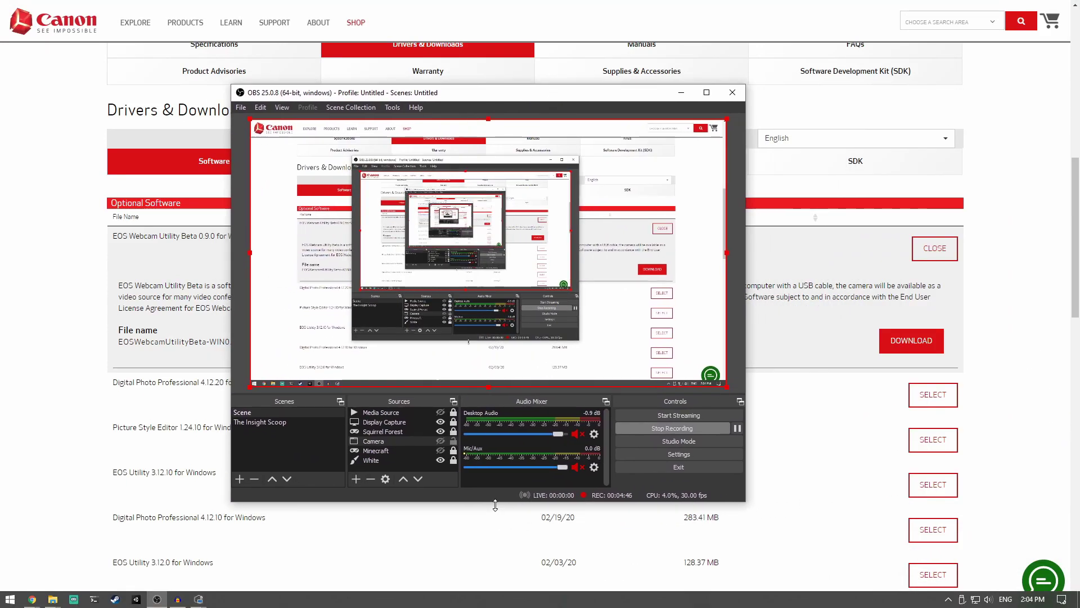
Add a Video Capture Device source named 'Canon Camera'.
click(356, 478)
click(412, 425)
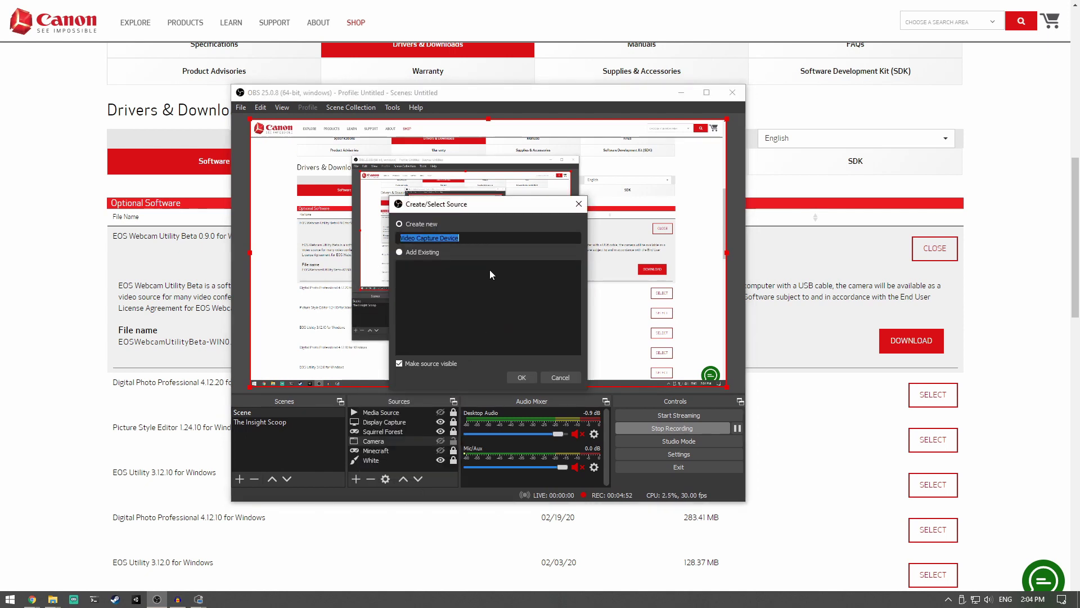
text(Canon Camera)
click(520, 378)
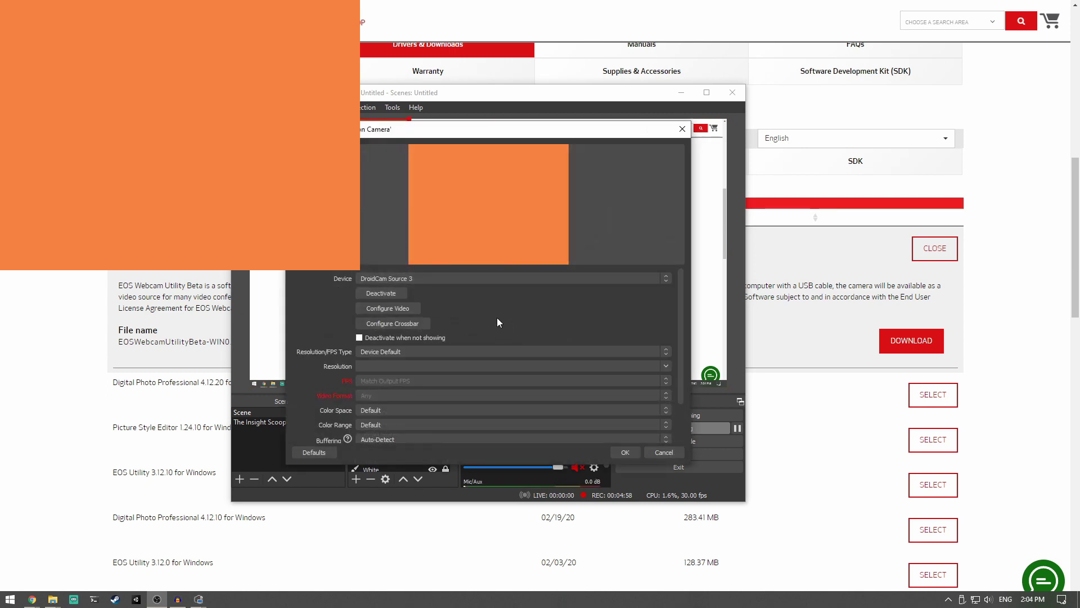
click(453, 278)
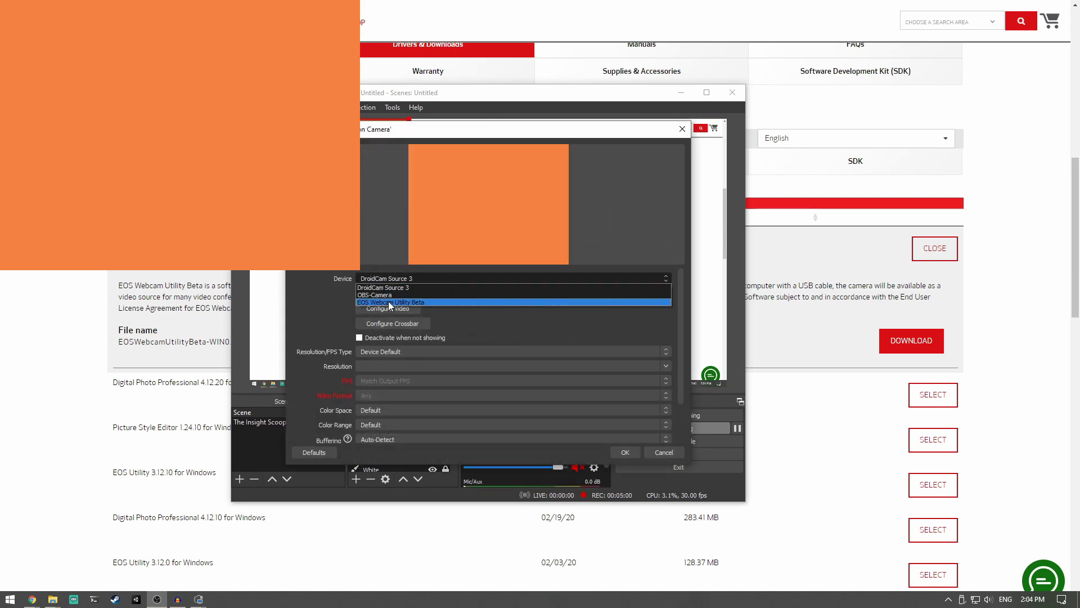
click(388, 303)
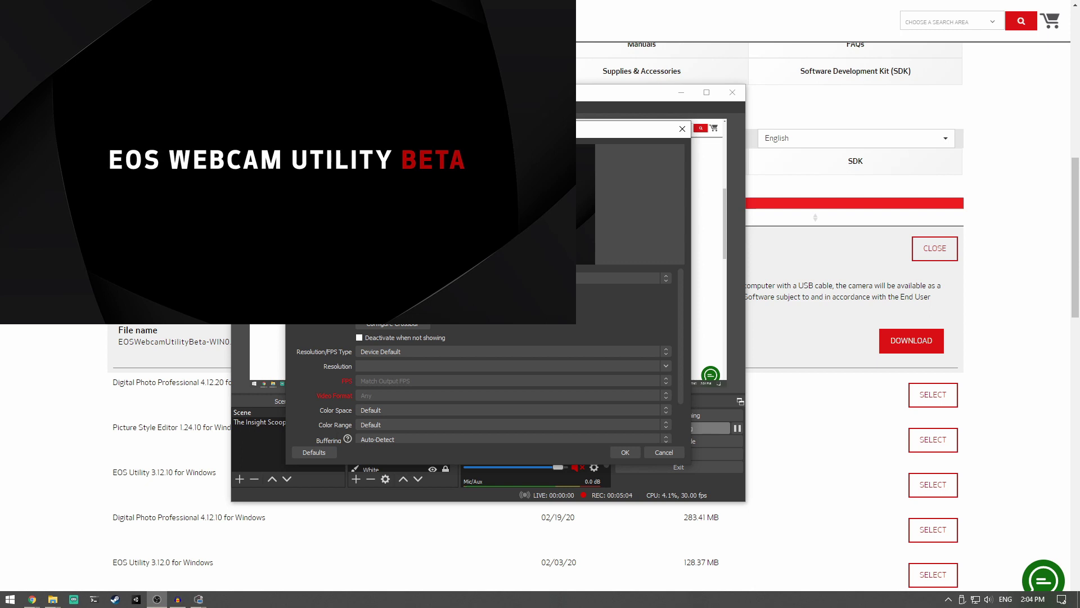
click(415, 350)
click(374, 366)
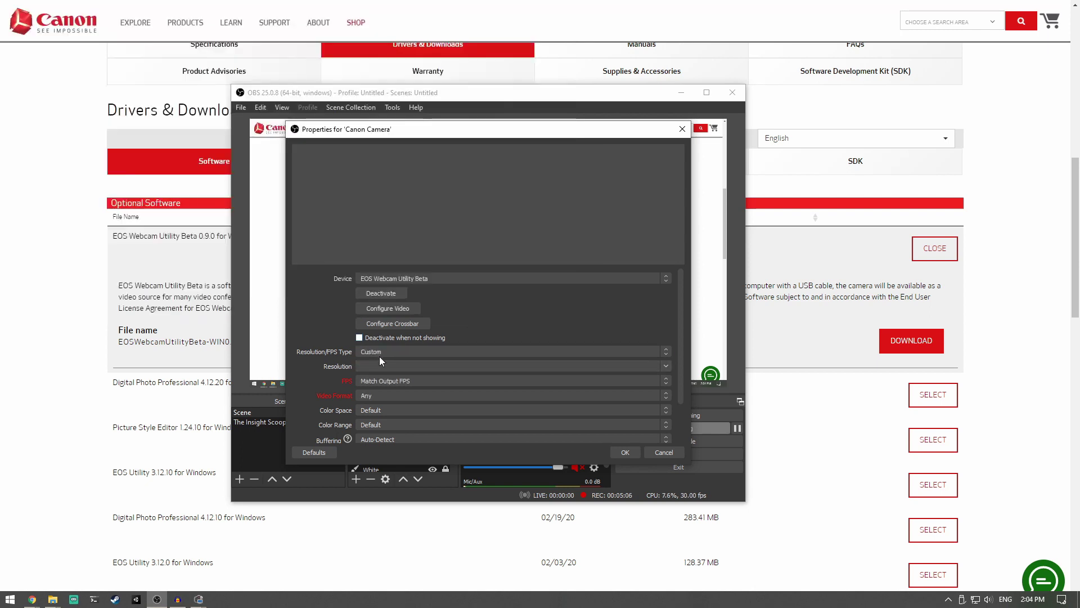
click(383, 352)
click(378, 361)
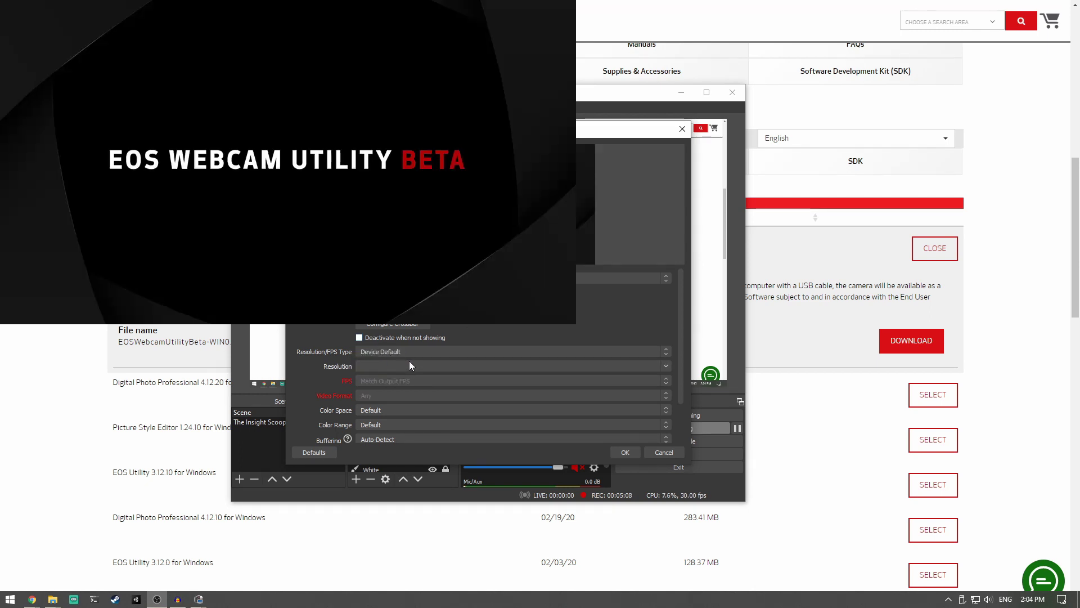
click(625, 453)
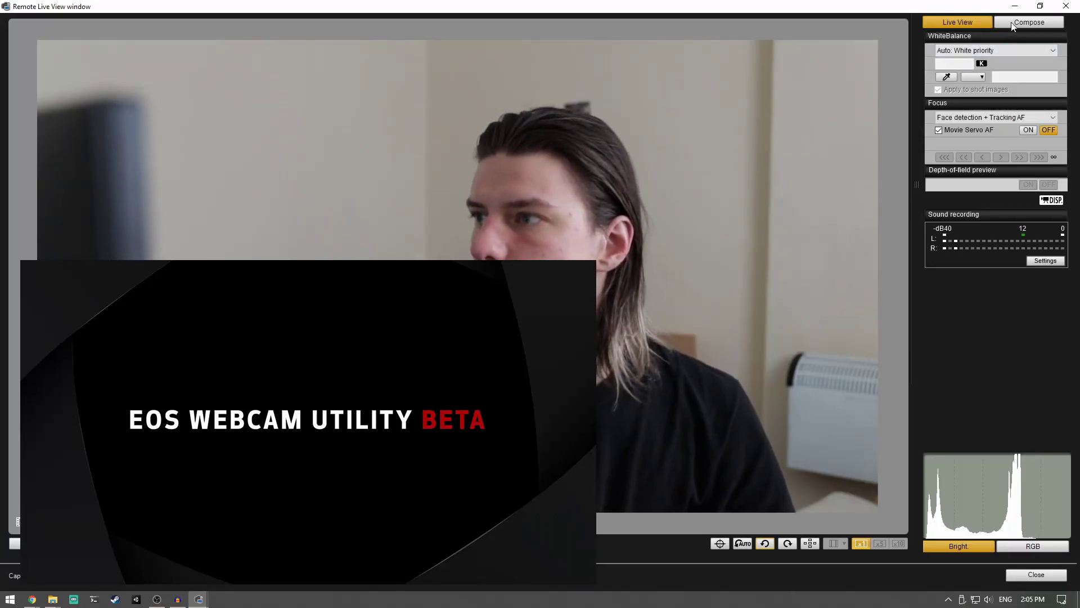
Close the Remote Live View window and bring up EOS Utility's tray icon menu.
click(1065, 6)
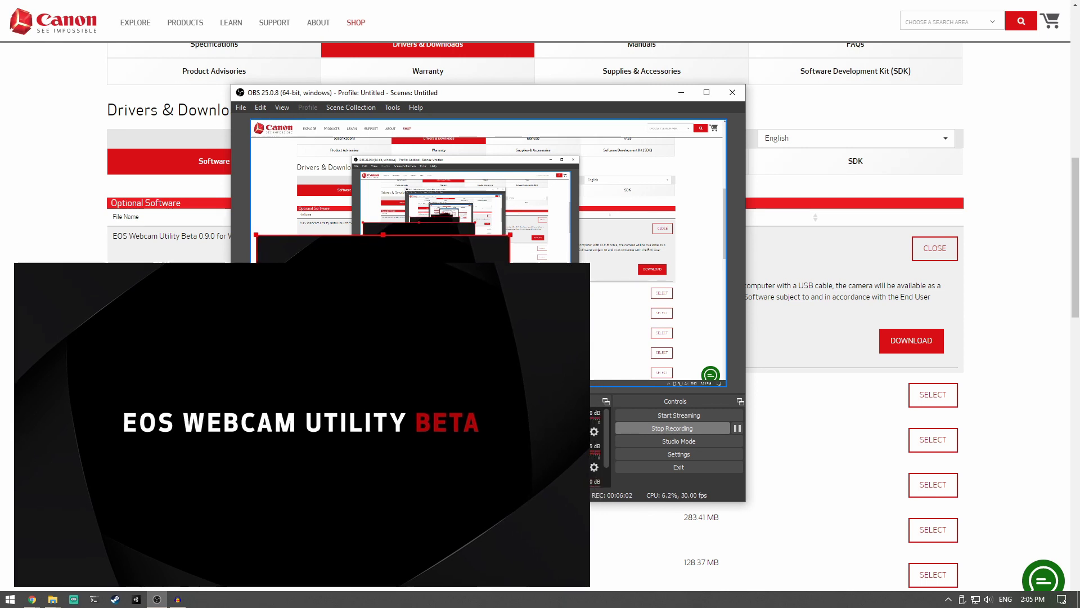
click(949, 598)
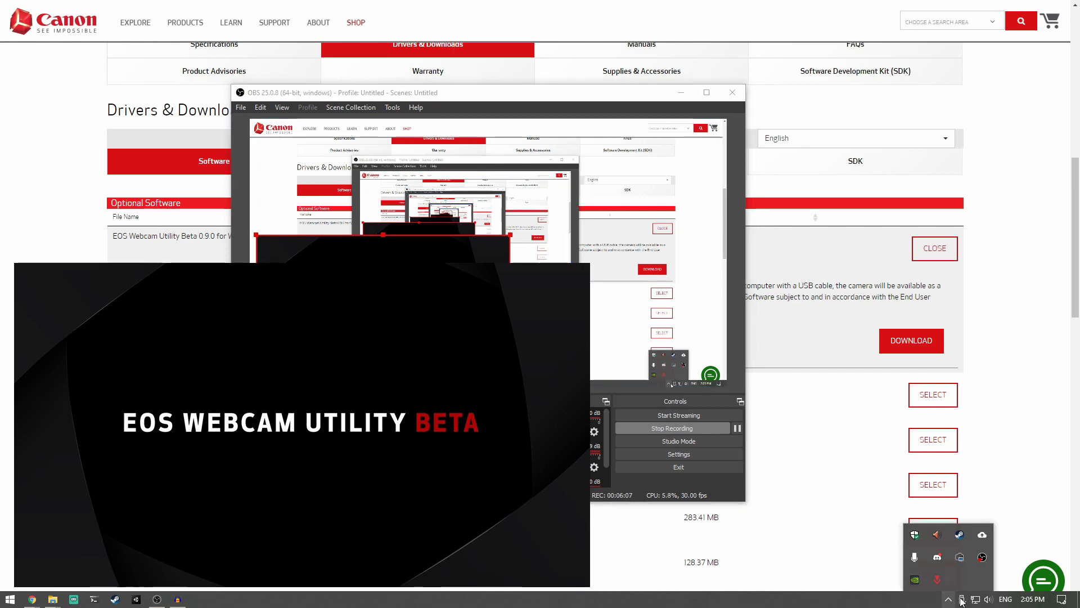
right_click(960, 559)
Quit EOS Utility from its tray menu.
click(952, 548)
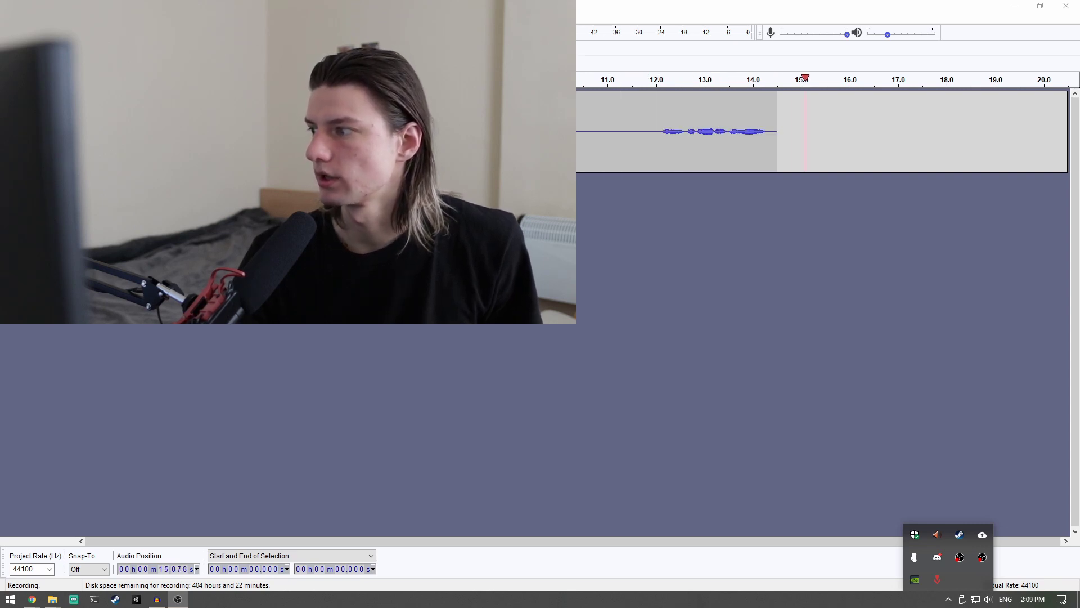
Restore OBS Studio and drag its window to the lower middle of the screen.
click(960, 557)
drag(1042, 131, 475, 117)
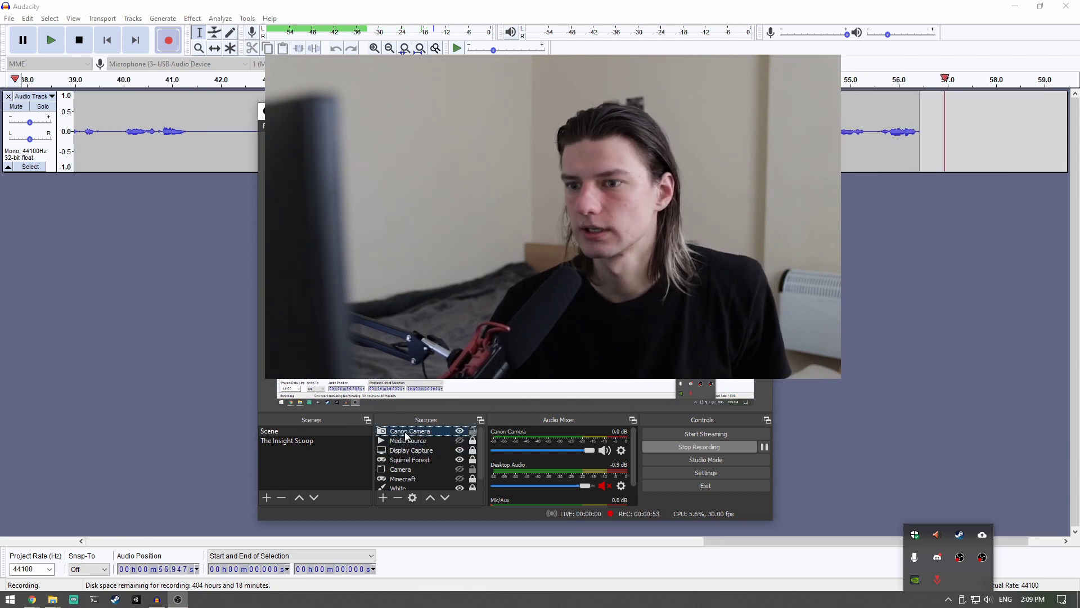
In Canon Camera's properties, try a Custom 1x1 resolution, then revert to Device Default.
double_click(405, 434)
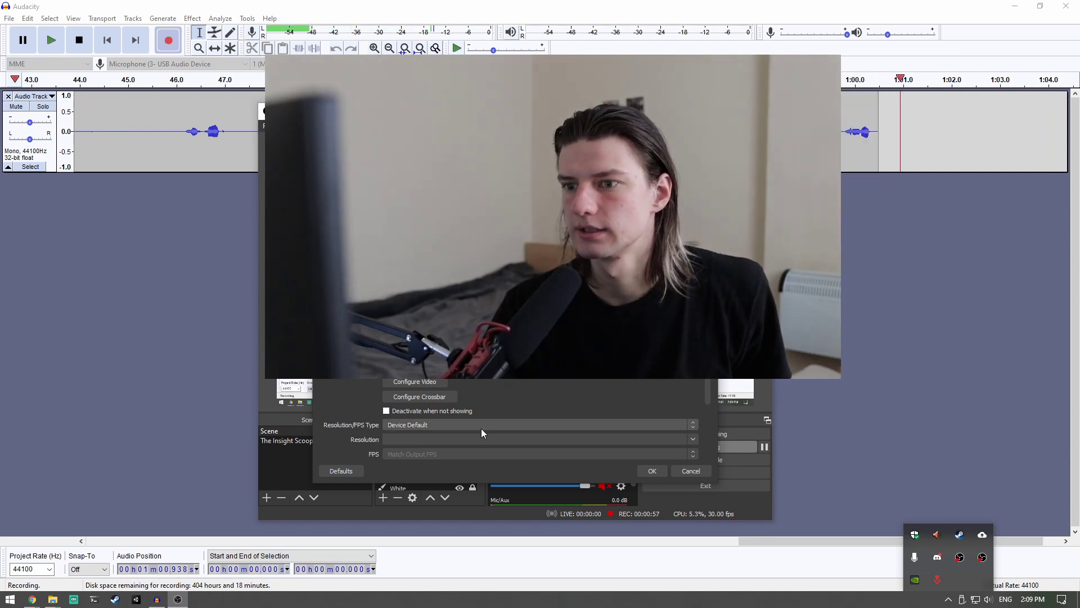
click(477, 426)
click(437, 441)
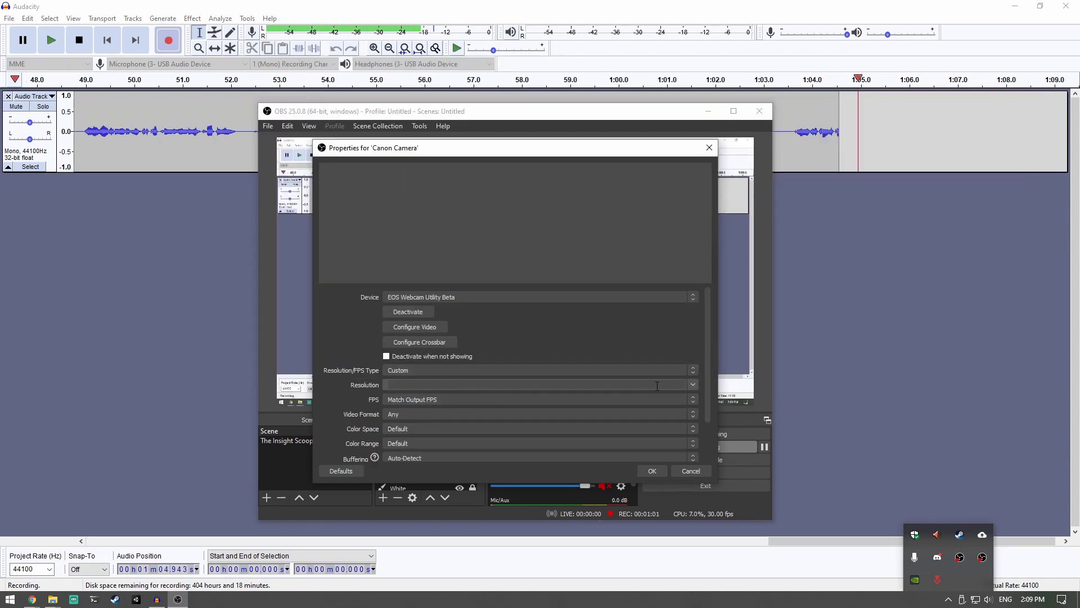
click(692, 388)
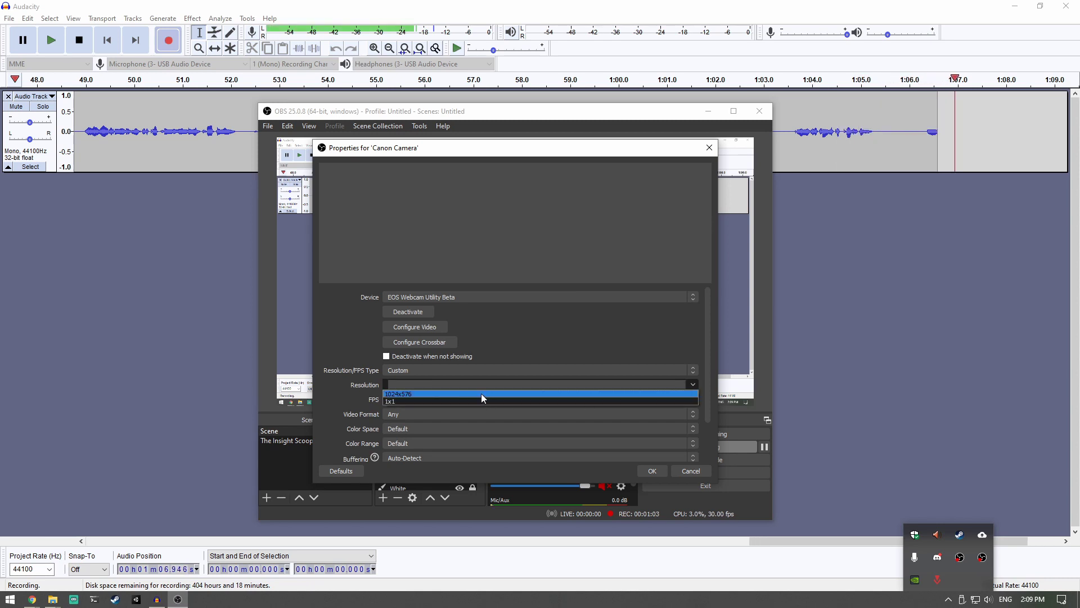
click(481, 393)
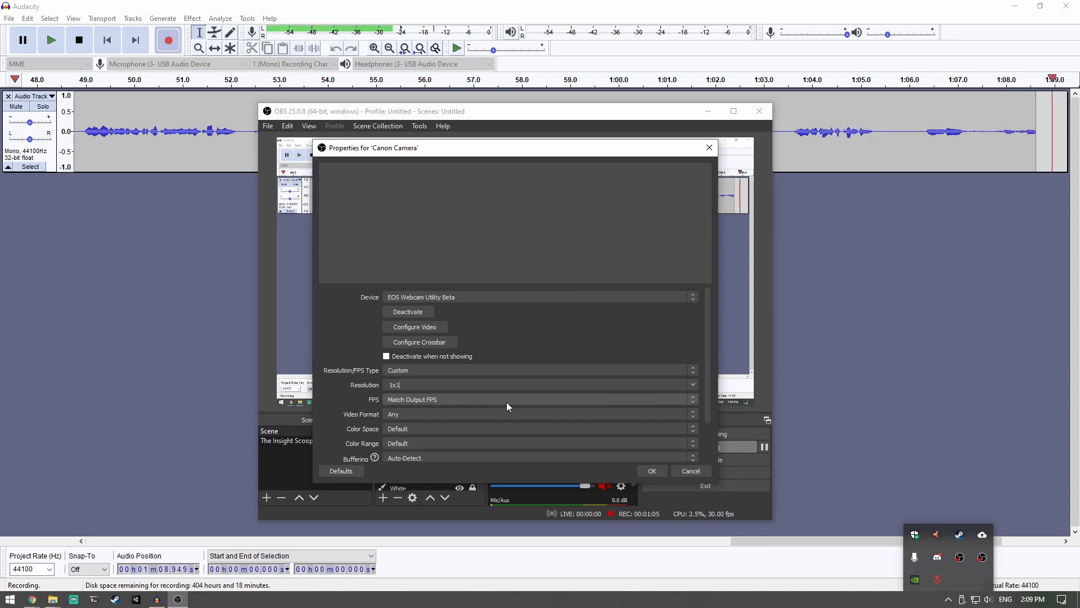
scroll(508, 402, down, 2)
scroll(510, 400, up, 2)
click(515, 369)
click(485, 378)
scroll(539, 383, down, 1)
Set colour space 709, colour range Full and buffering Enable, then confirm.
click(460, 395)
click(420, 408)
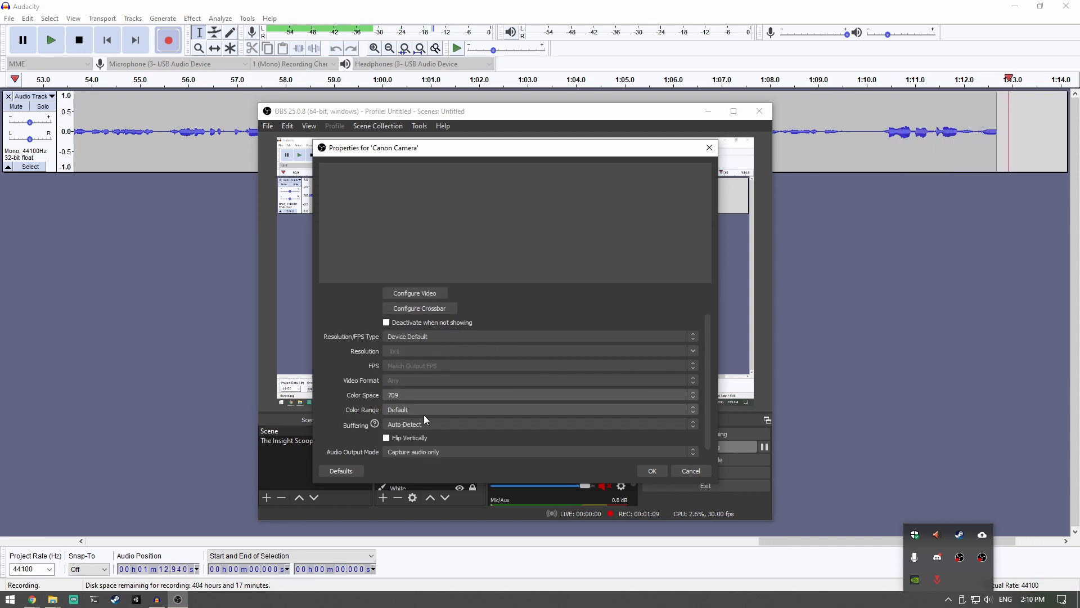
click(436, 411)
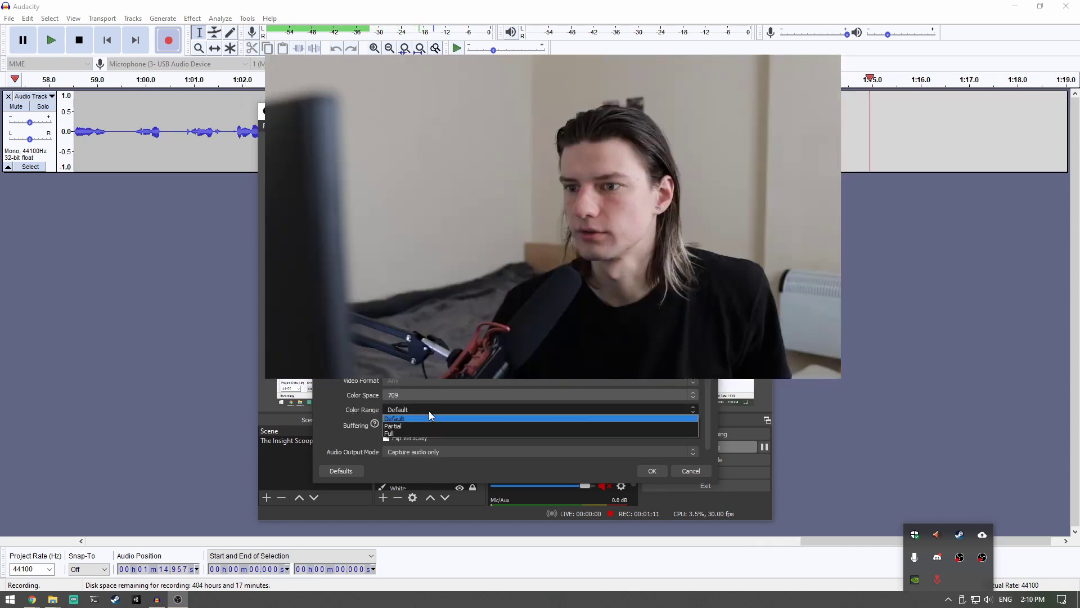
click(392, 433)
scroll(421, 411, down, 1)
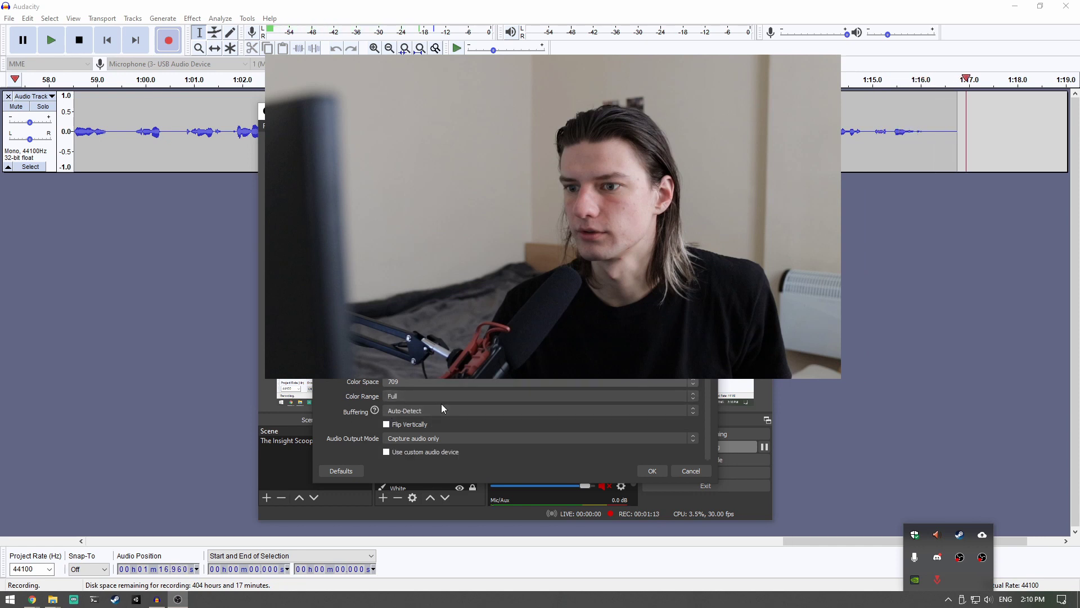
click(428, 410)
click(428, 421)
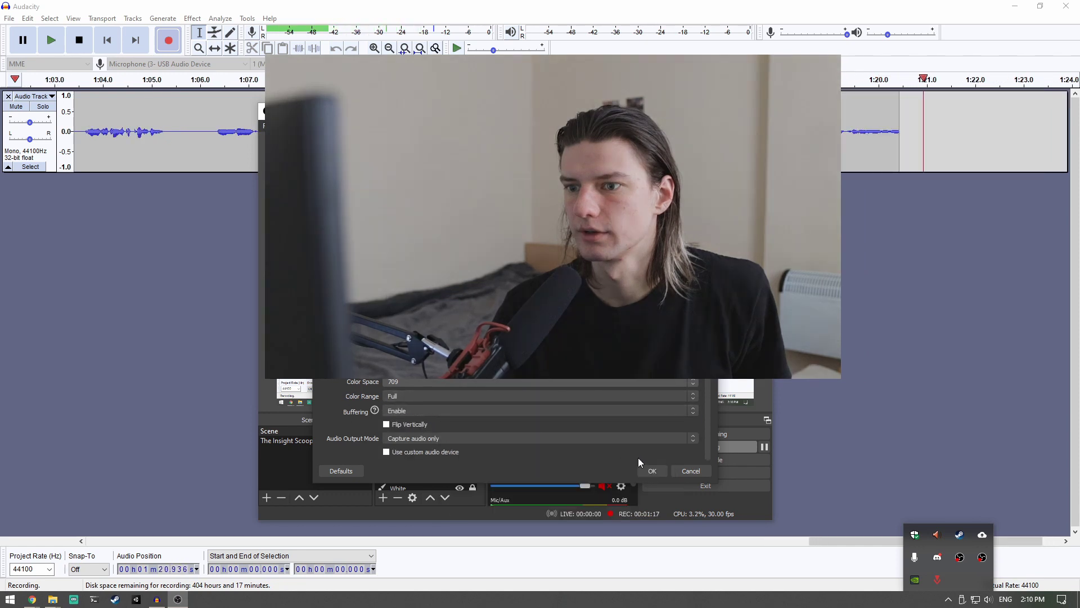
click(651, 470)
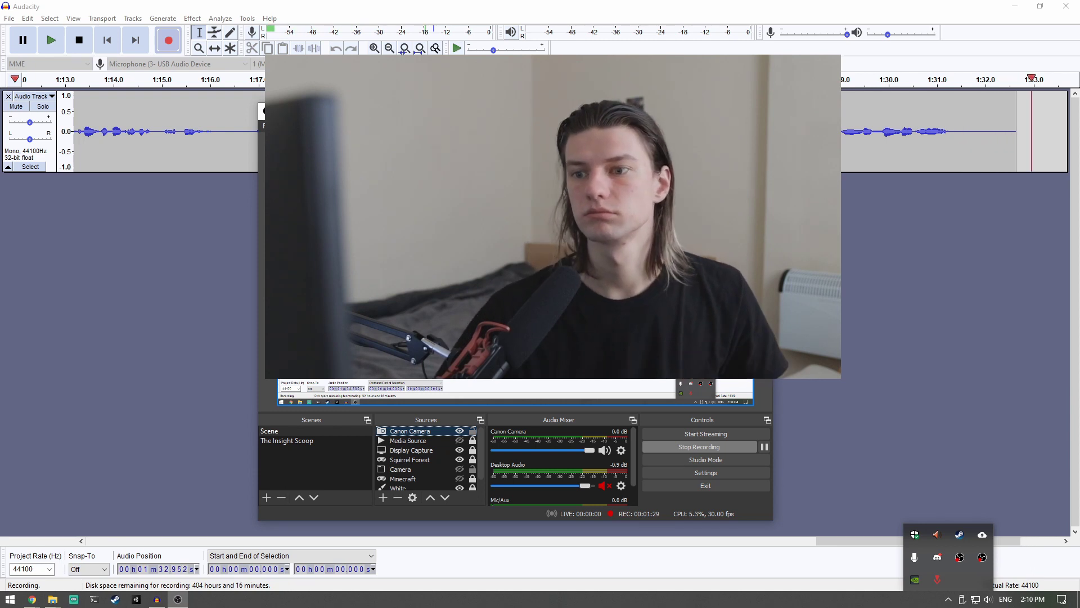
Check the webcam source's transform options and drag its corner to make it smaller.
right_click(510, 338)
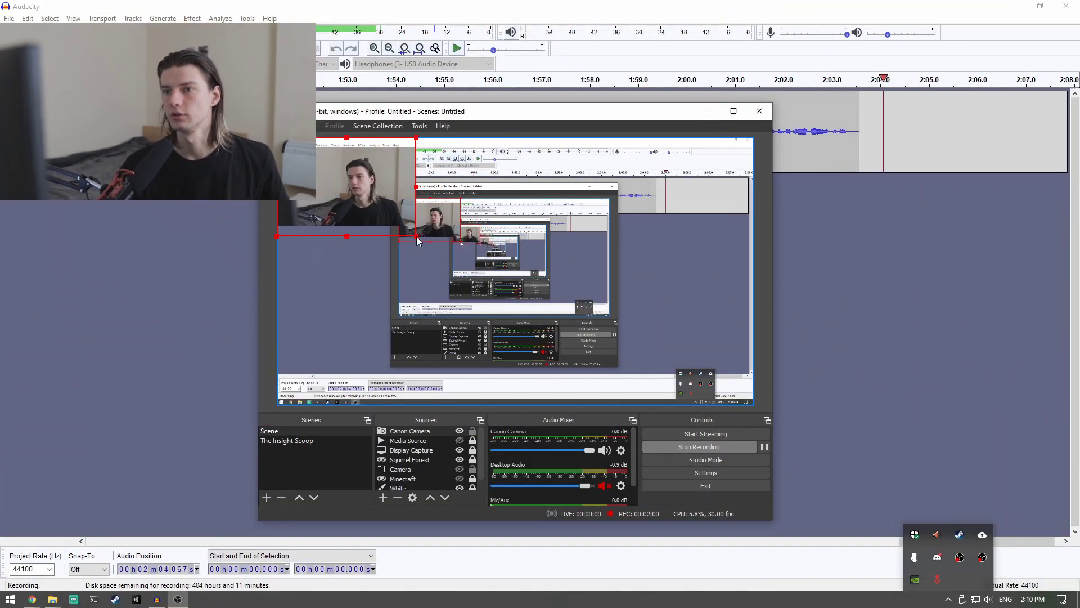
drag(417, 241, 408, 361)
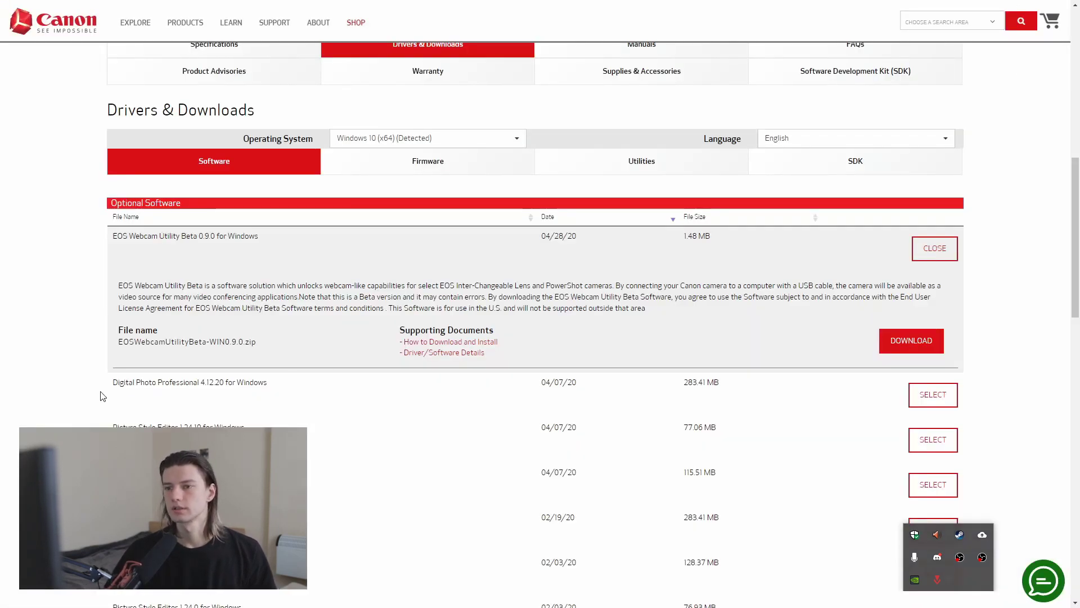
Collapse the EOS Webcam Utility Beta 0.9.0 for Windows entry and scroll back to the page header.
scroll(1016, 466, down, 3)
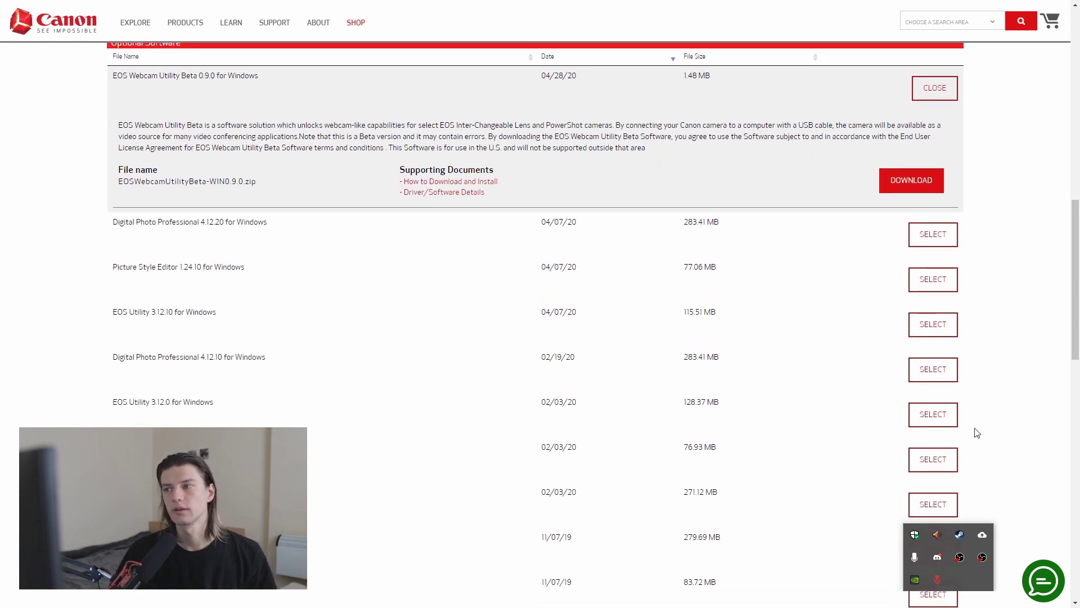
scroll(984, 430, up, 3)
click(936, 252)
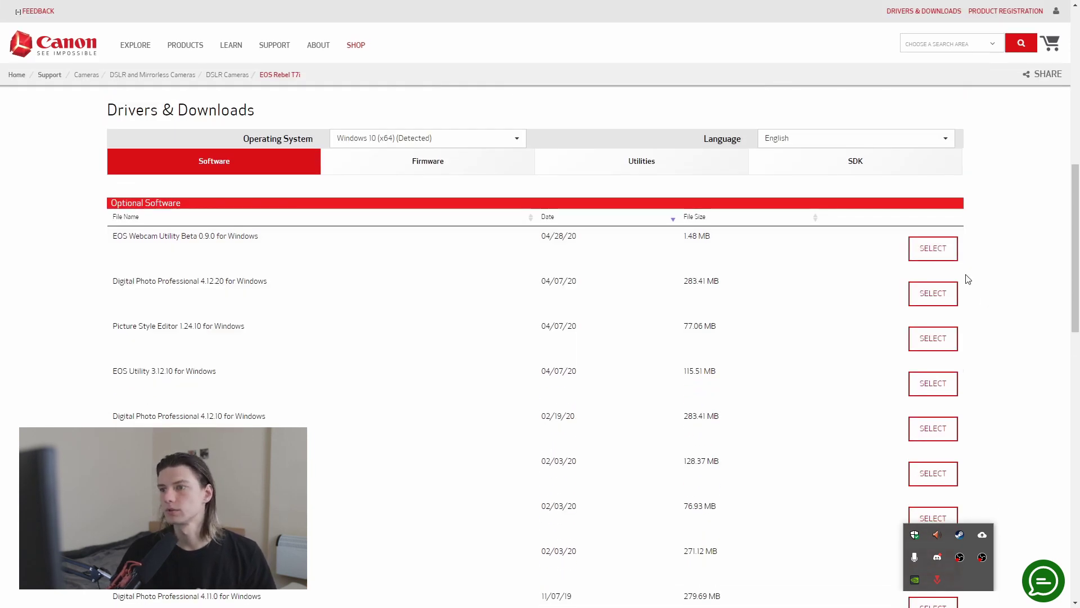
scroll(1018, 276, up, 10)
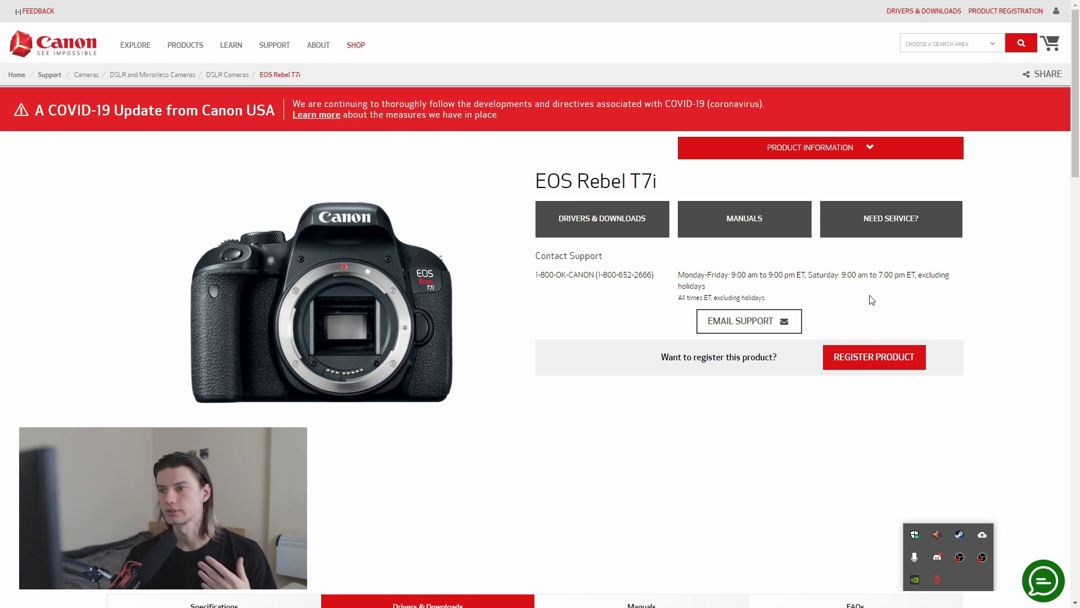
Scroll down to Drivers & Downloads on the EOS Rebel T7i page and back up.
scroll(878, 297, down, 7)
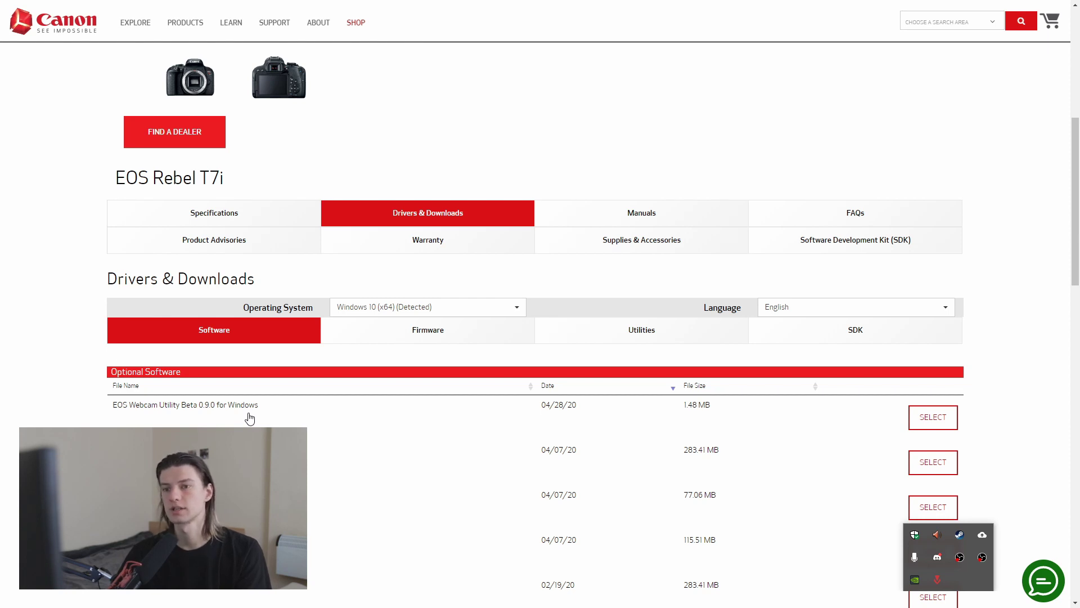
scroll(304, 417, up, 7)
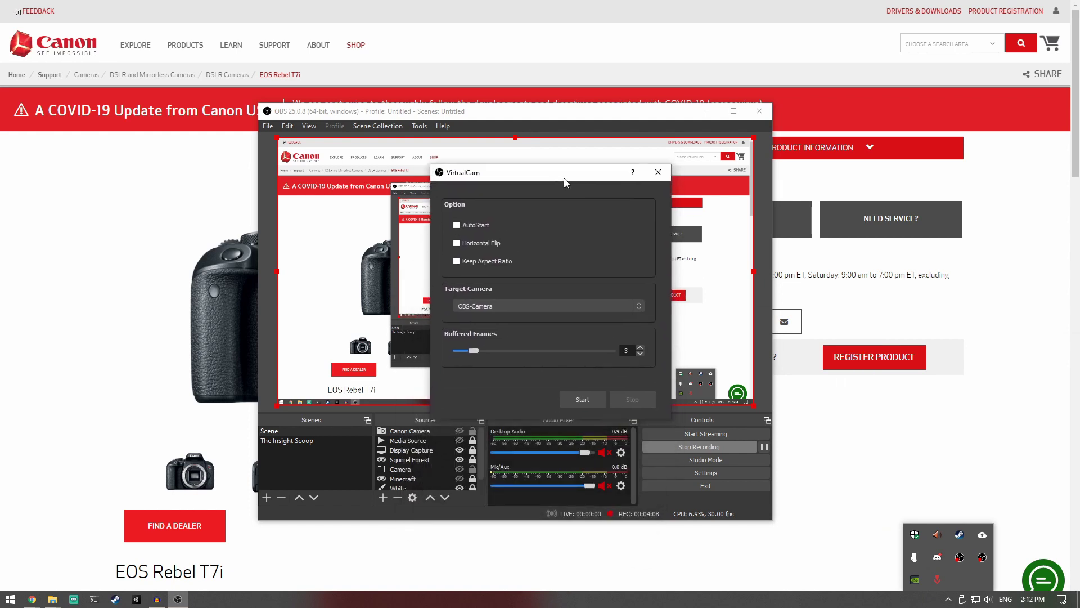
Reposition the VirtualCam dialog, keep OBS-Camera as target camera, then bring up Discord's settings.
drag(561, 180, 522, 168)
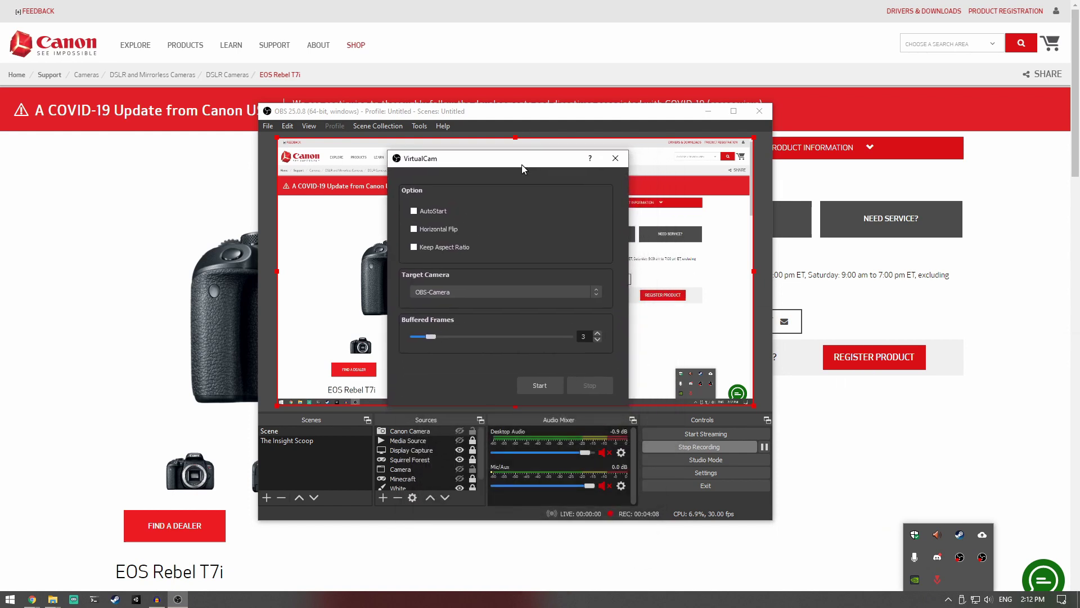
click(455, 291)
click(472, 293)
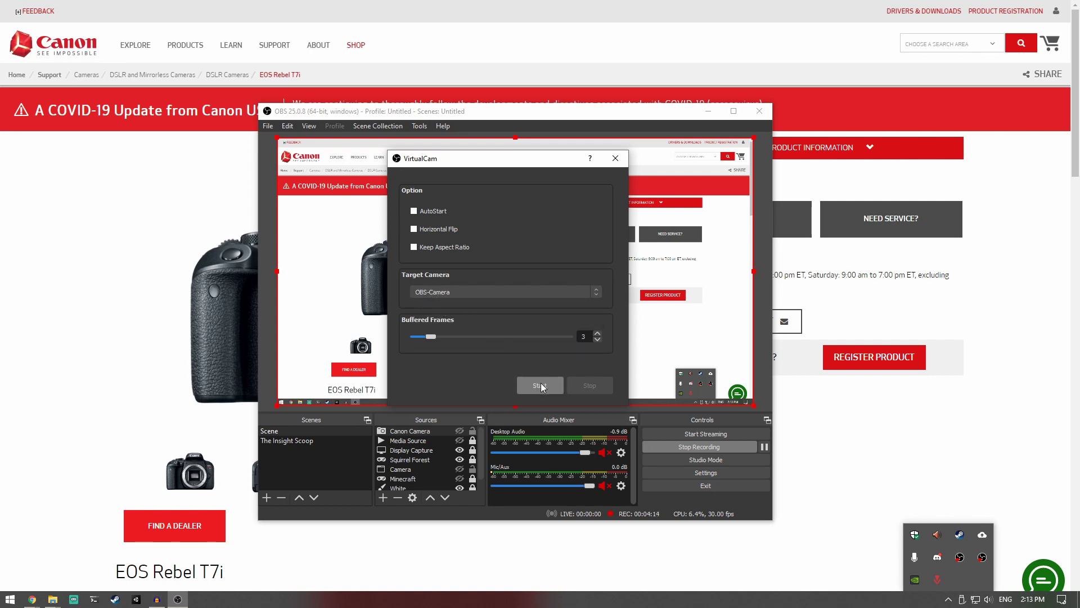
key(super)
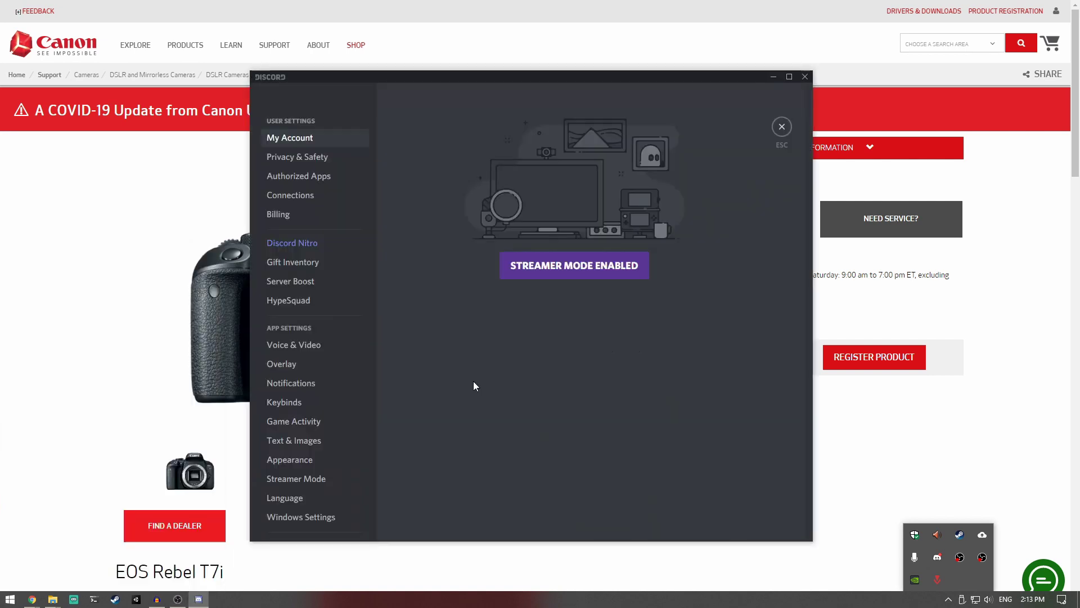
Open Discord's Voice & Video settings and start a test video preview.
click(292, 345)
scroll(556, 337, down, 5)
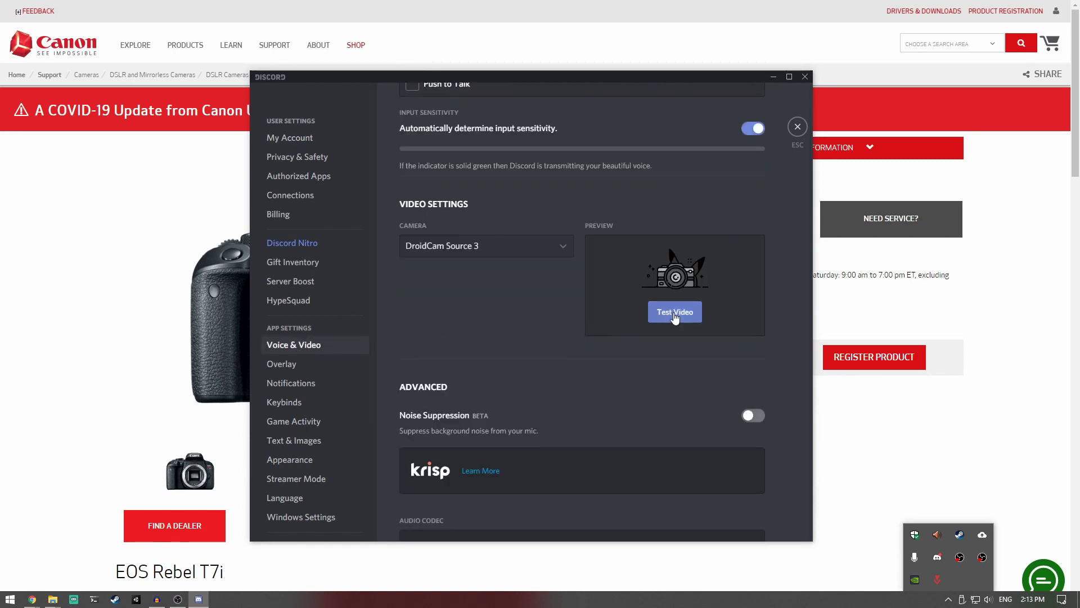
click(675, 309)
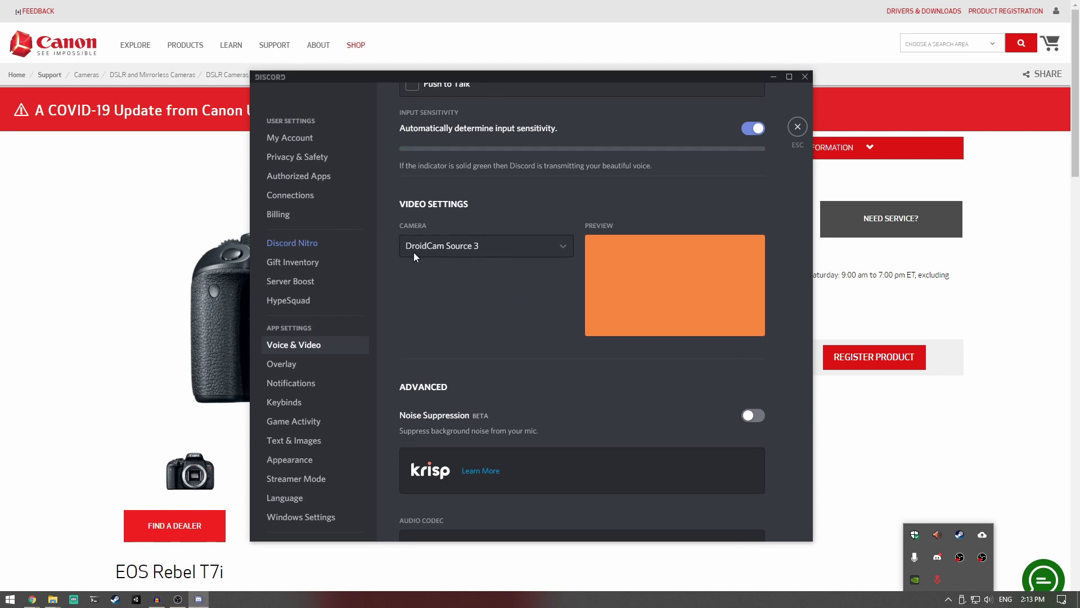
Try OBS-Camera as Discord's camera, then switch it to EOS Webcam Utility Beta.
click(550, 248)
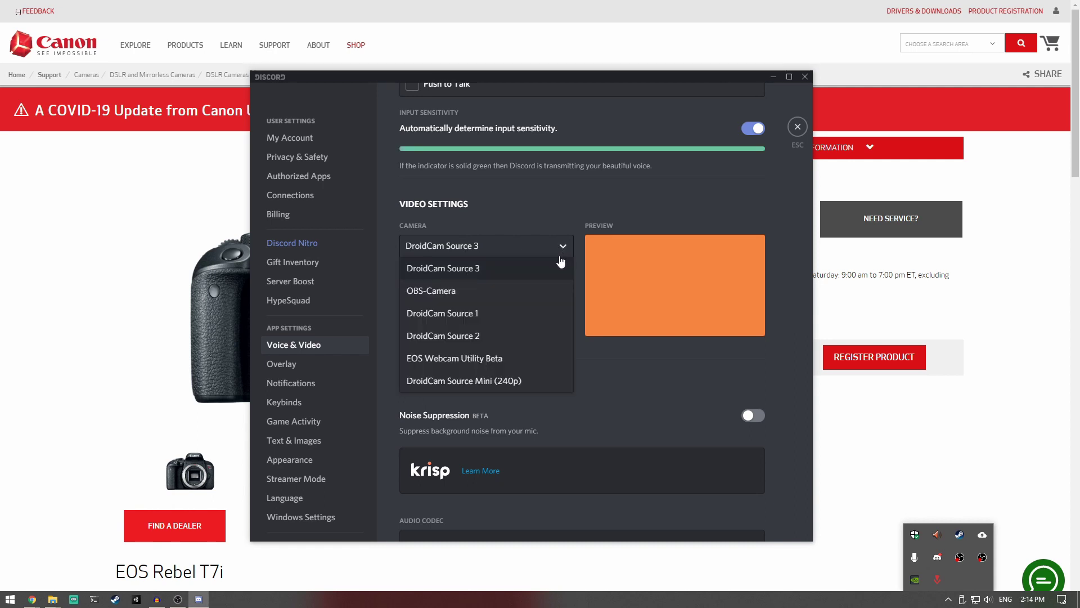
click(448, 292)
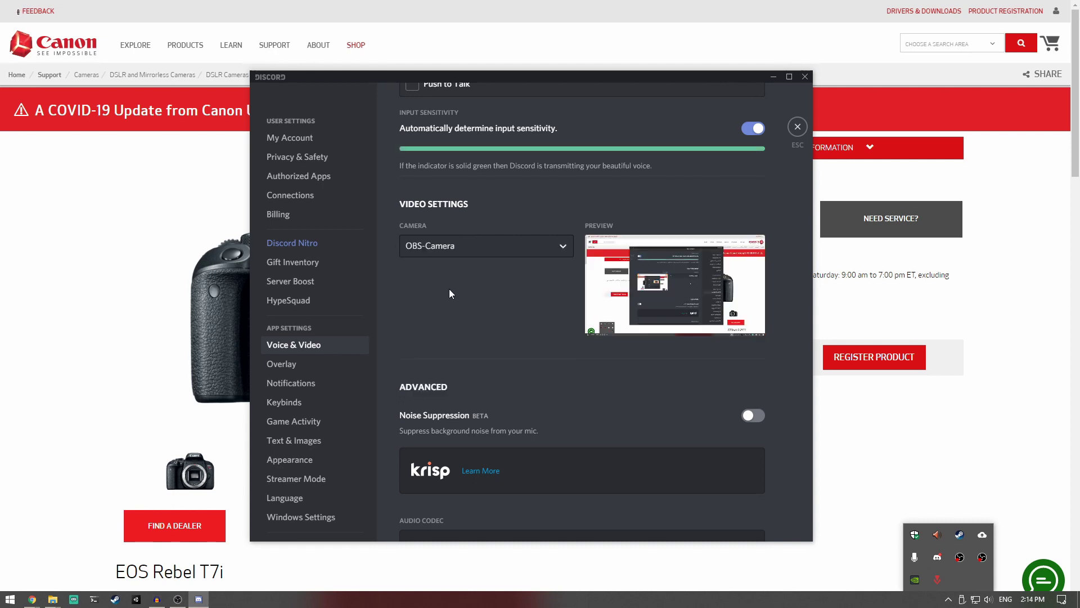
click(481, 248)
scroll(476, 299, down, 1)
scroll(475, 299, down, 2)
scroll(589, 333, up, 3)
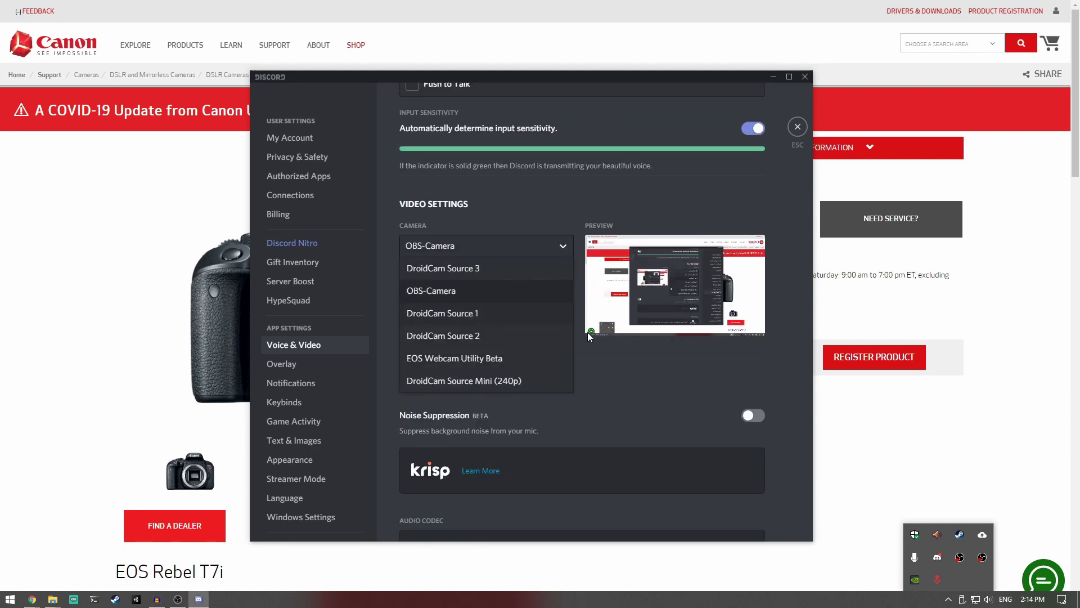
click(524, 355)
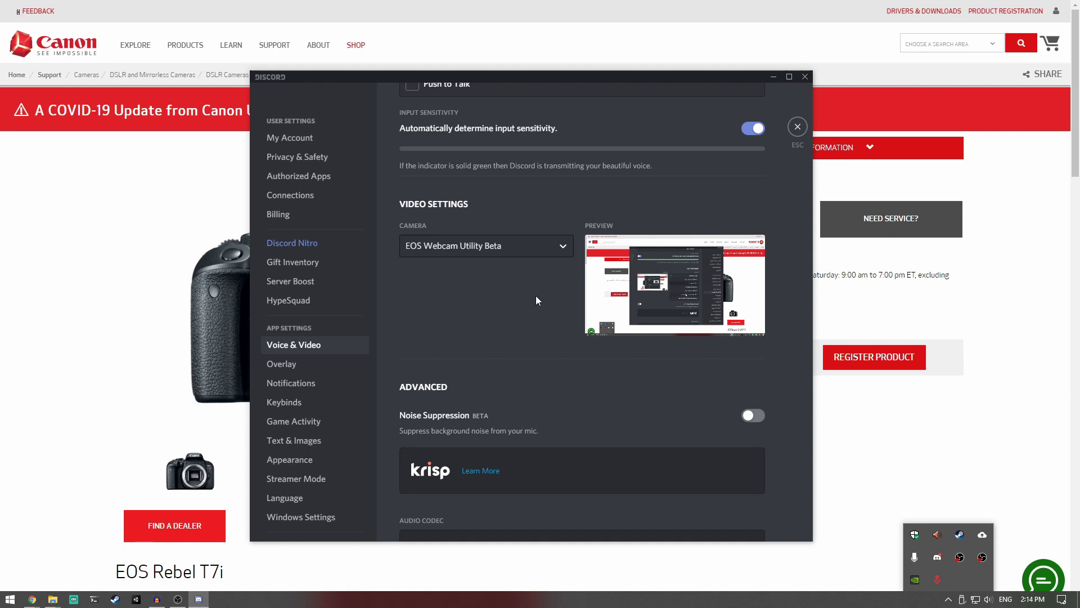
key(alt+Tab)
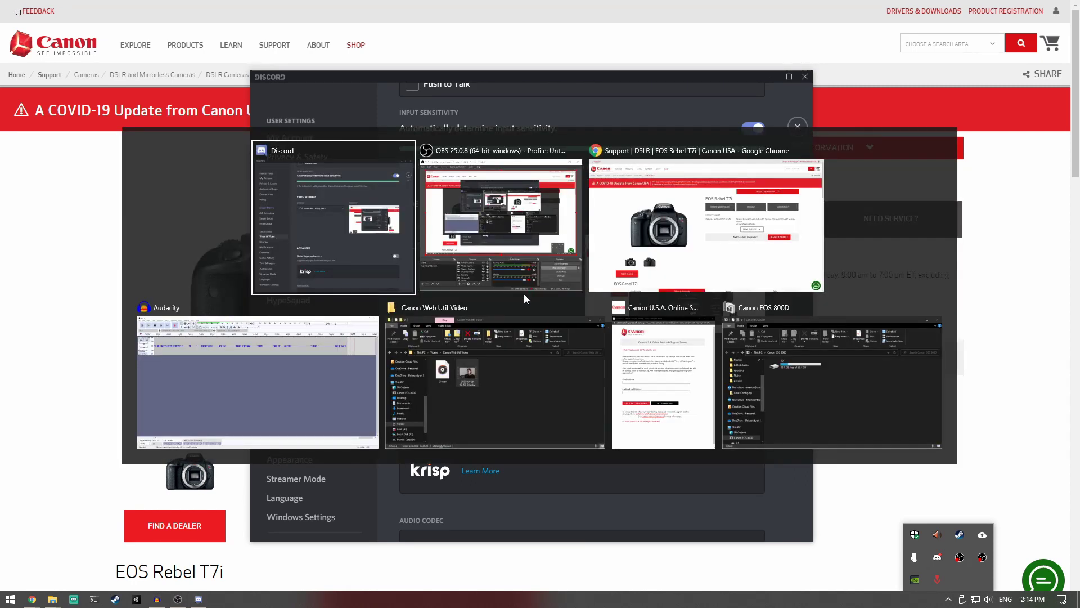
Close OBS's VirtualCam settings and select the Canon Camera source.
key(alt+Tab)
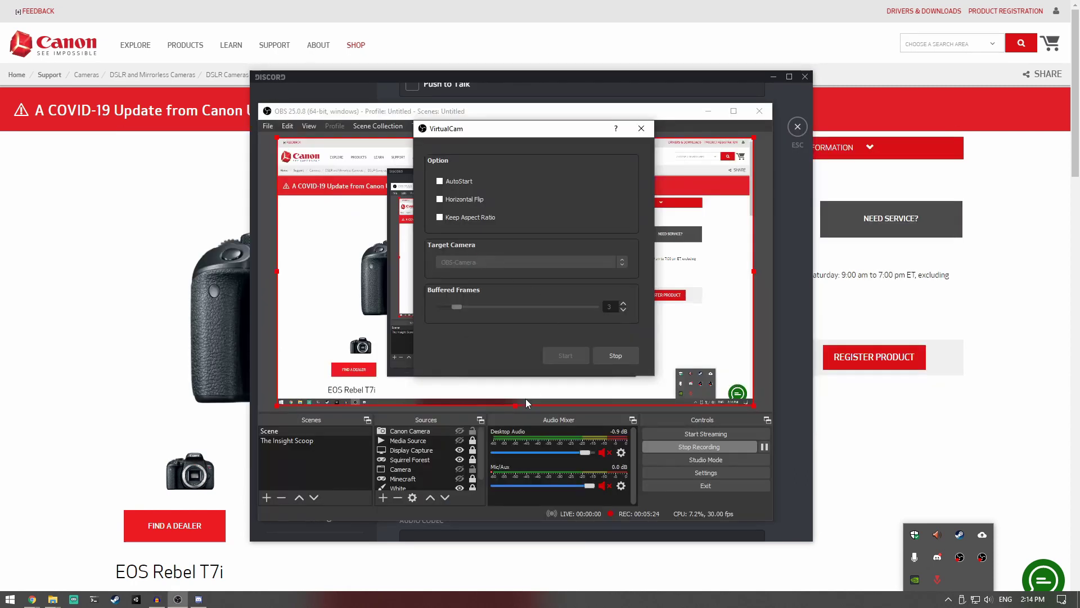
click(641, 128)
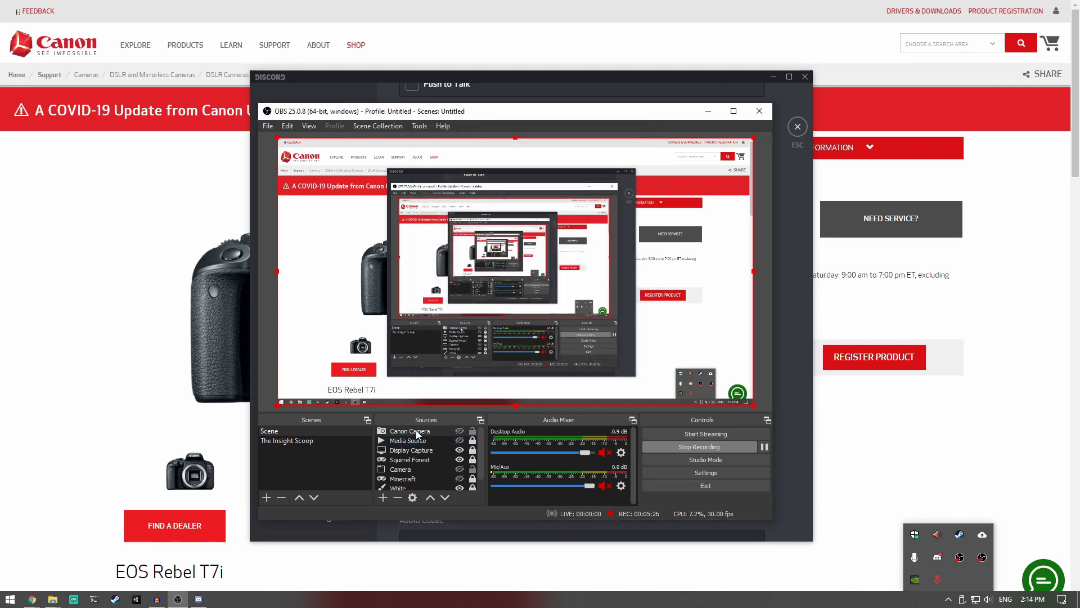
click(414, 431)
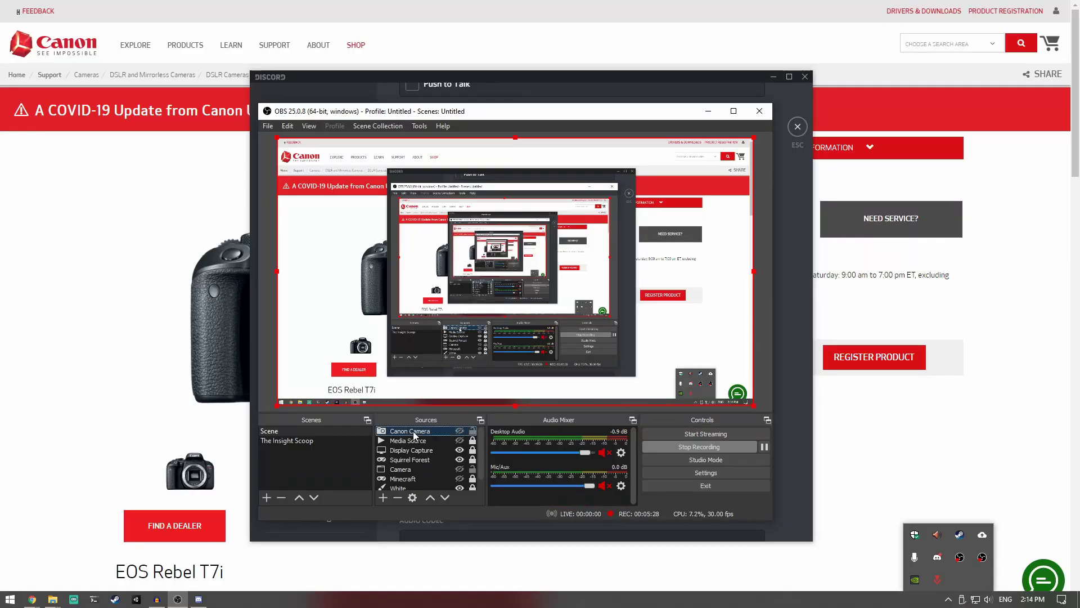
Keep EOS Webcam Utility Beta selected as Discord's camera.
key(alt+Tab)
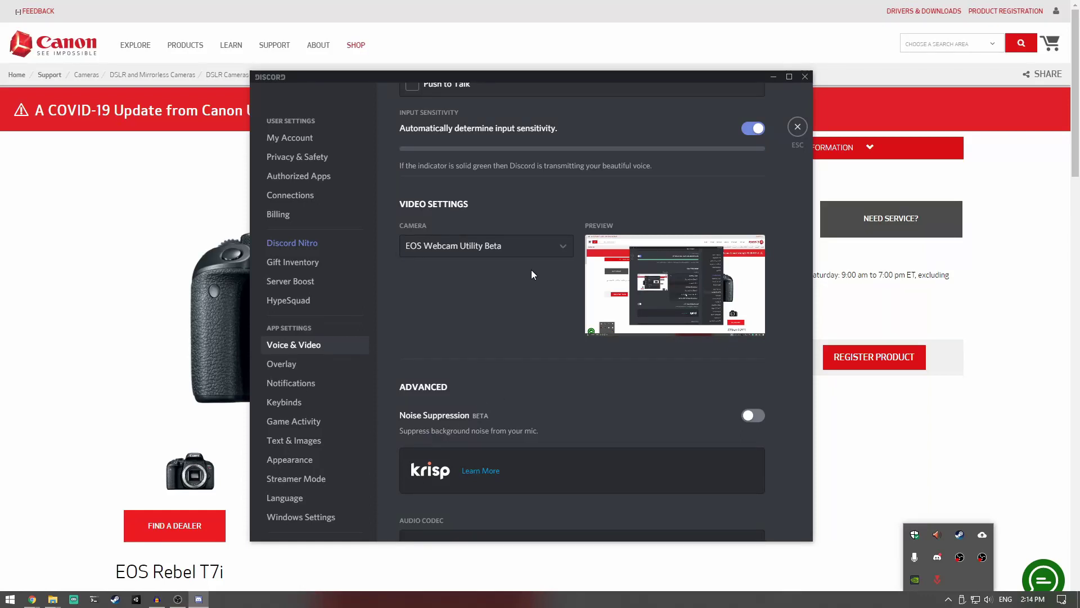
click(529, 246)
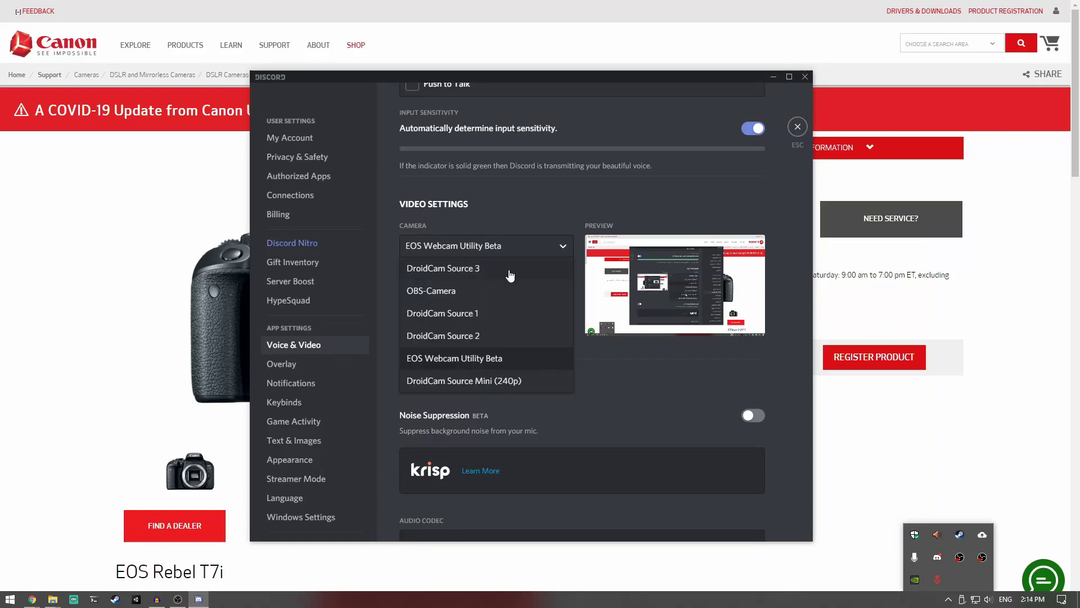
click(607, 358)
Deactivate the Canon Camera capture device in its OBS properties and confirm with OK.
key(alt+Tab)
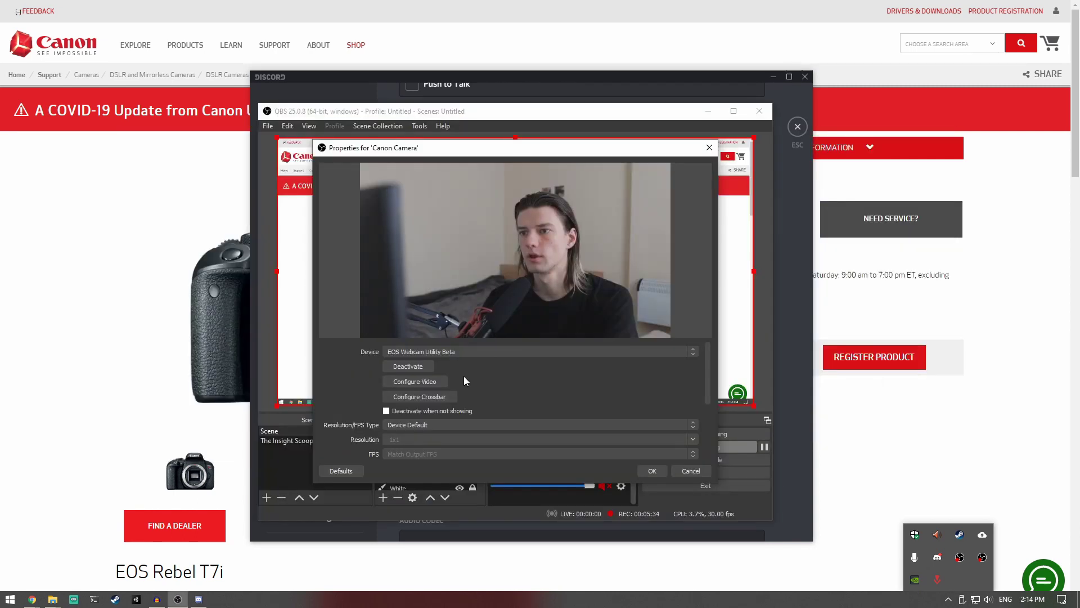
click(415, 366)
click(651, 467)
Cycle Discord's camera through DroidCam Source 2 and DroidCam Source Mini (240p), ending on EOS Webcam Utility Beta.
key(alt+Tab)
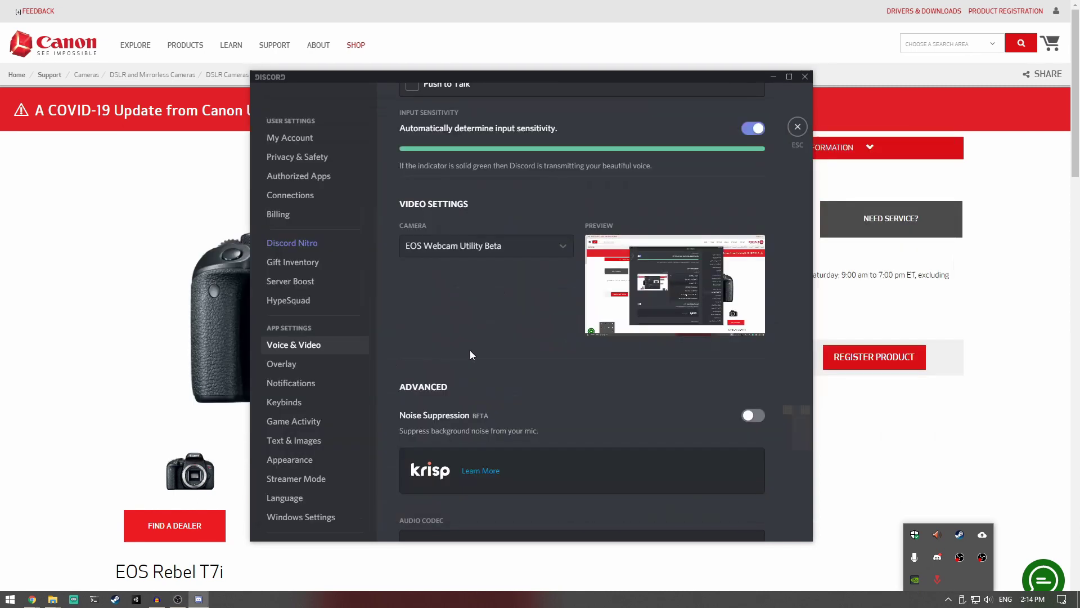
click(450, 248)
click(449, 335)
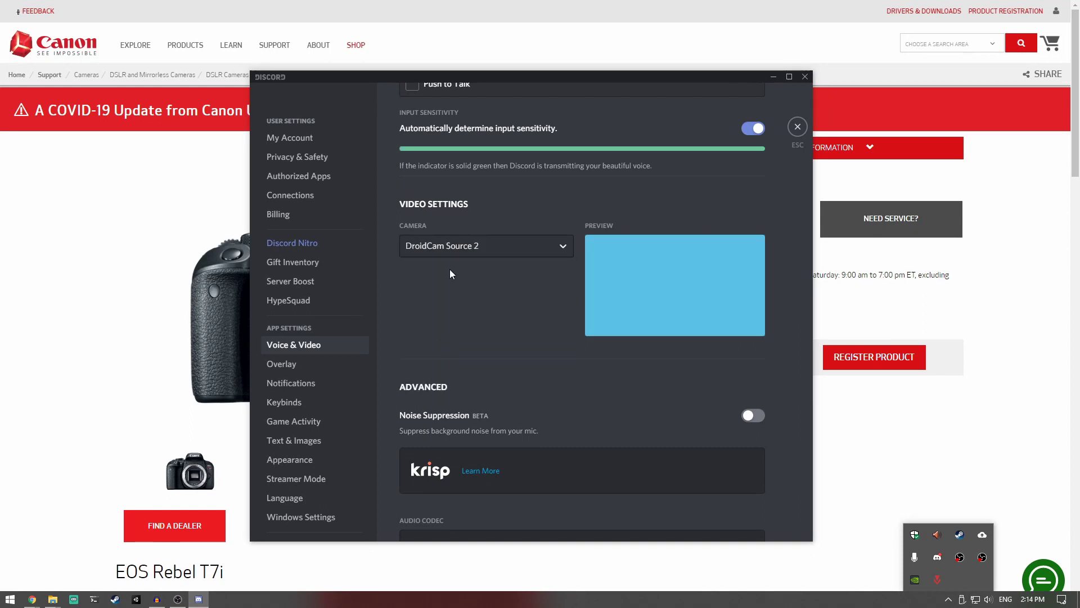
click(451, 253)
click(454, 360)
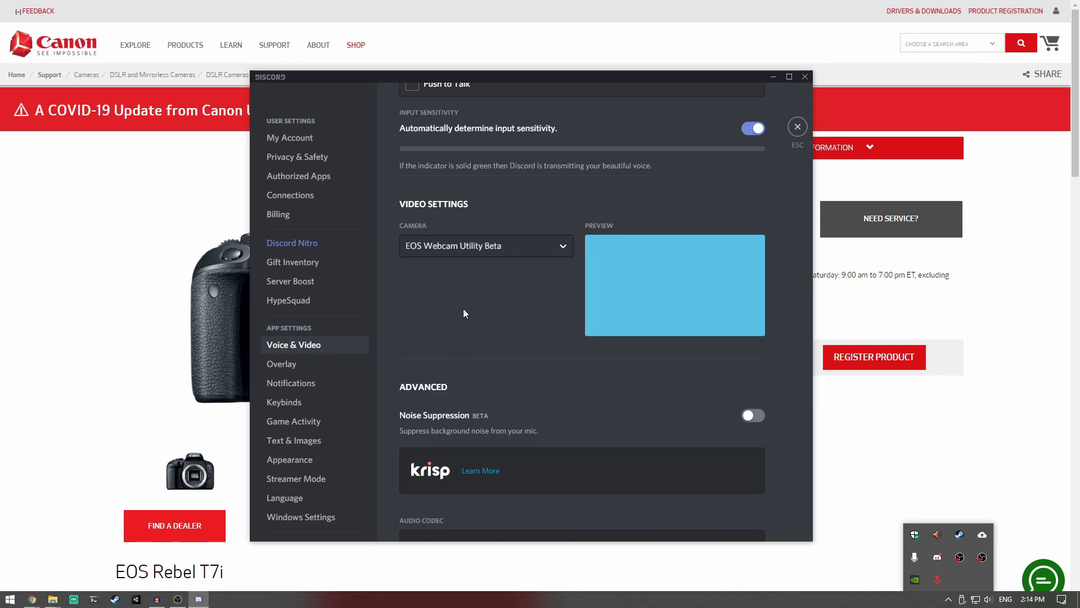
click(464, 256)
click(472, 380)
click(476, 248)
click(457, 358)
key(alt+Tab)
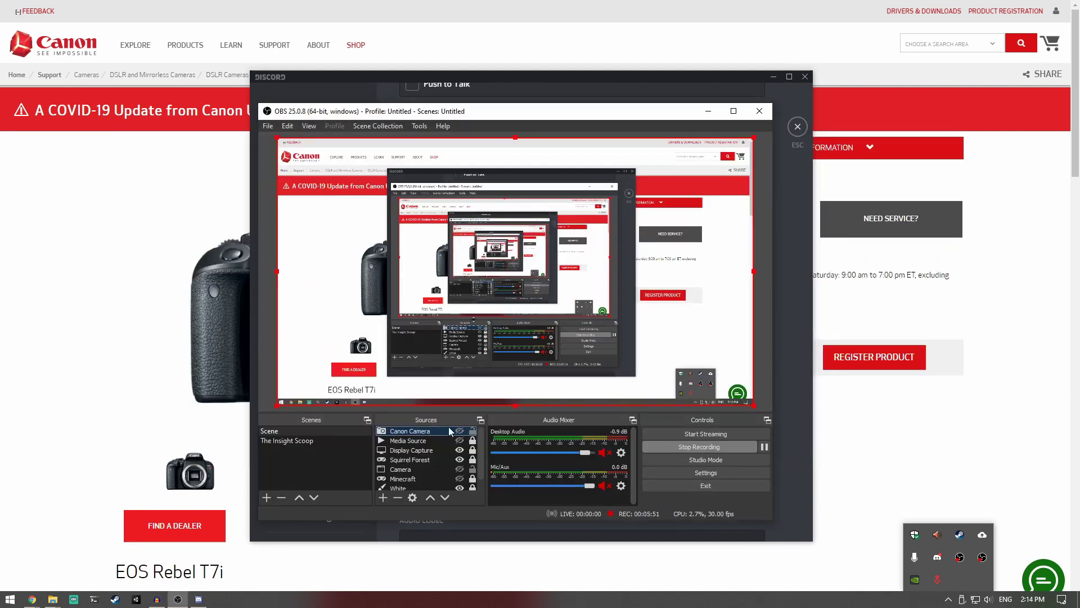
Make Canon Camera visible again and reactivate its EOS Webcam Utility Beta device in Properties.
click(459, 431)
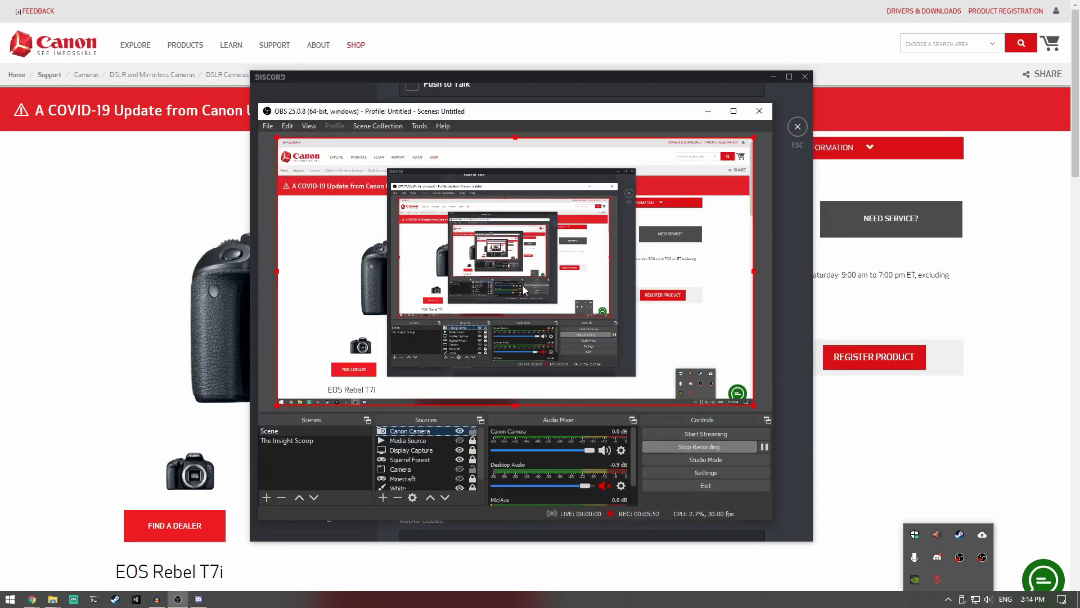
double_click(428, 431)
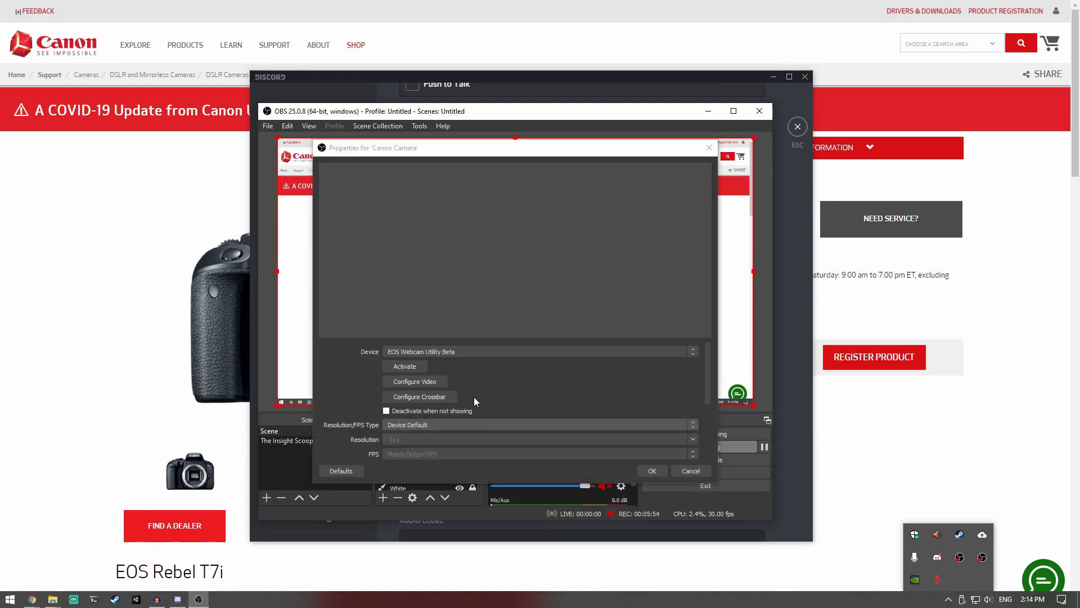
click(415, 367)
click(642, 465)
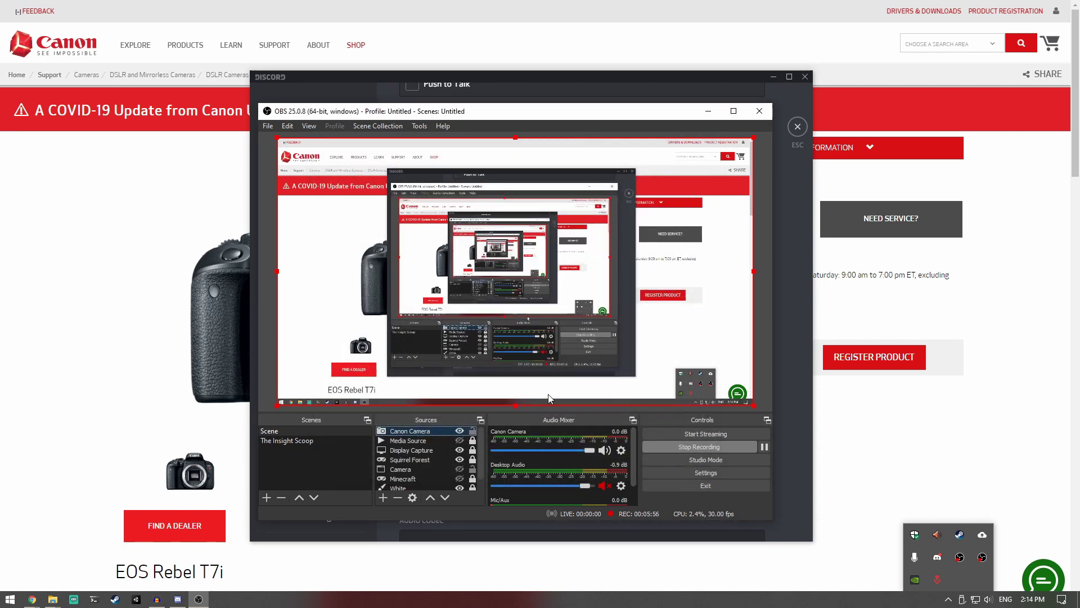